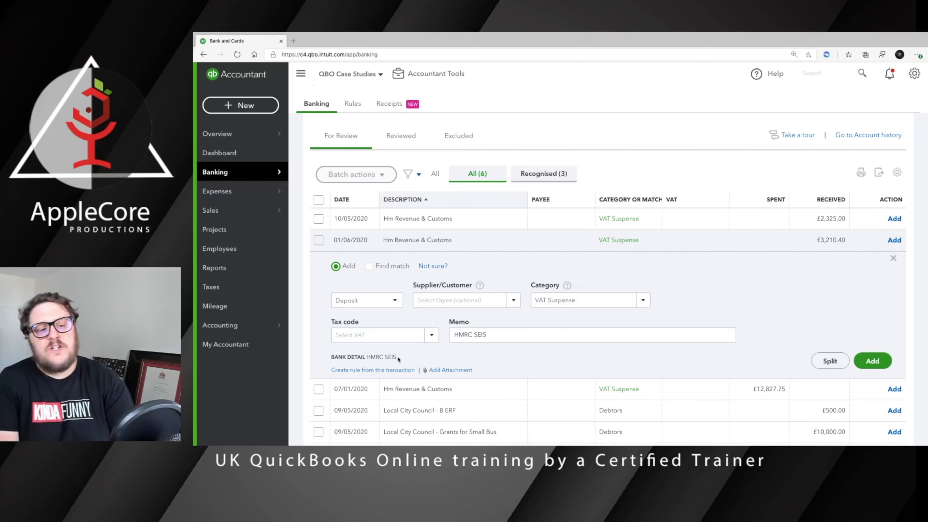
Scroll through the For Review list to inspect the six bank transactions awaiting review.
{"action": "scroll", "coordinate": [509, 355], "scroll_direction": "down", "scroll_amount": 2}
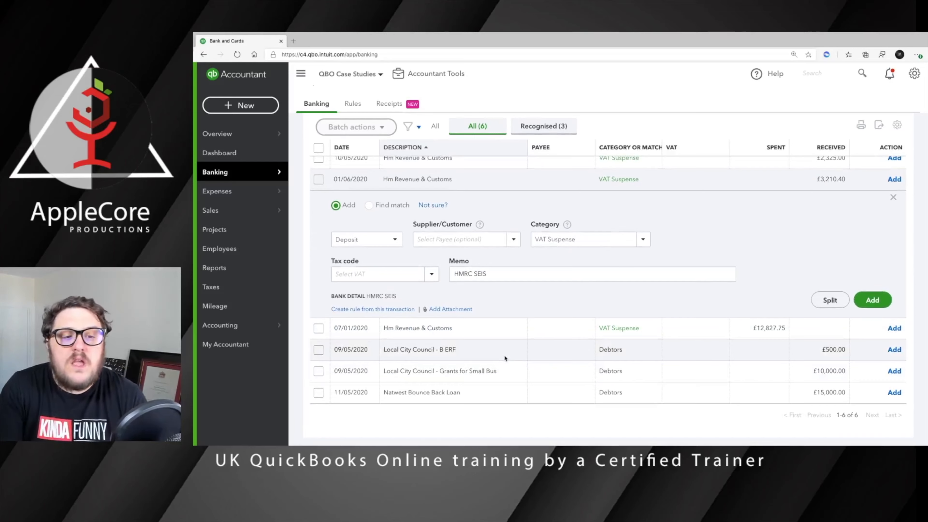
{"action": "scroll", "coordinate": [506, 358], "scroll_direction": "up", "scroll_amount": 3}
{"action": "scroll", "coordinate": [501, 356], "scroll_direction": "down", "scroll_amount": 3}
{"action": "scroll", "coordinate": [502, 356], "scroll_direction": "up", "scroll_amount": 2}
Sort the For Review list by date, oldest first, and expand the £10,000 Local City Council grant receipt.
{"action": "left_click", "coordinate": [347, 188]}
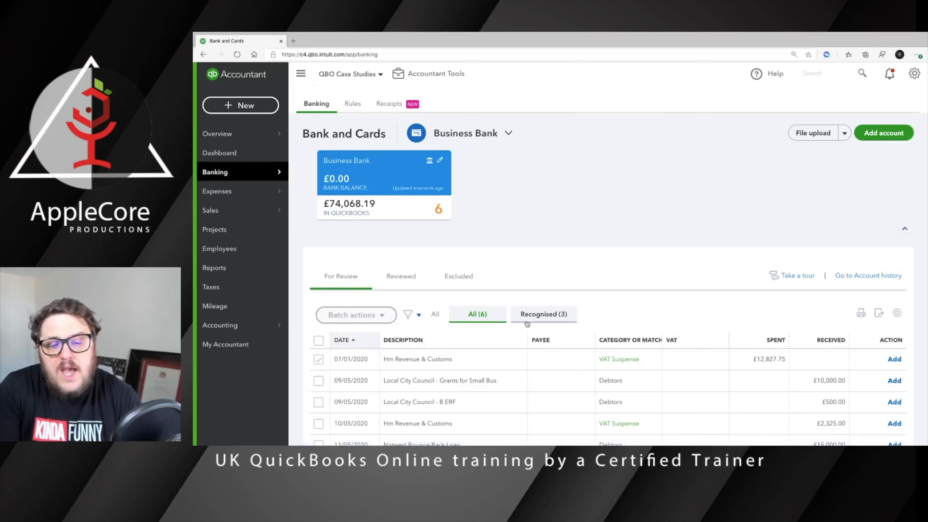
{"action": "scroll", "coordinate": [526, 321], "scroll_direction": "down", "scroll_amount": 2}
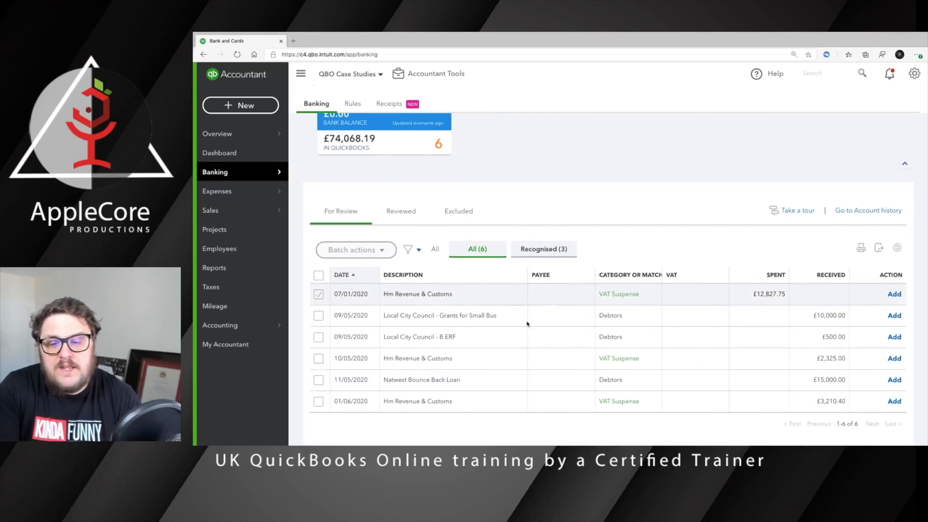
{"action": "left_click", "coordinate": [425, 317]}
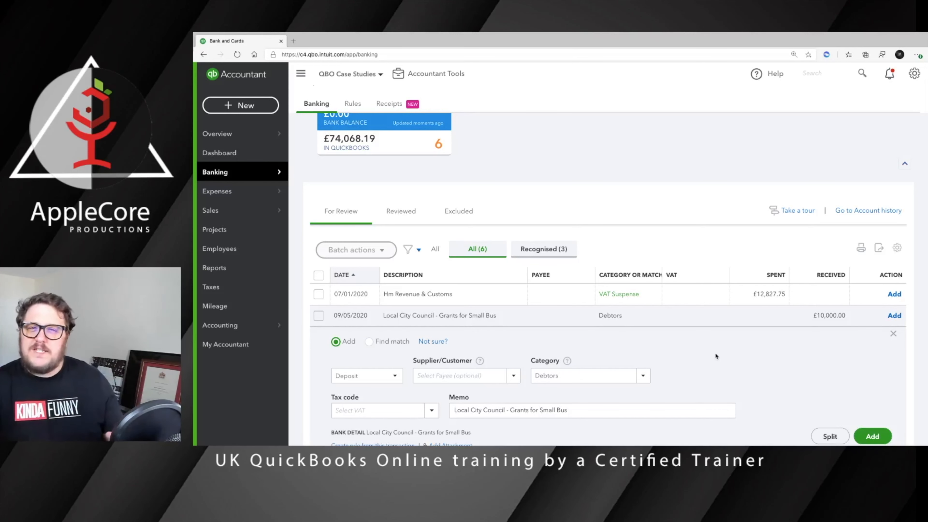
Add Derby City Council as a new customer and set it as the £10,000 grant's payer.
{"action": "scroll", "coordinate": [718, 353], "scroll_direction": "down", "scroll_amount": 2}
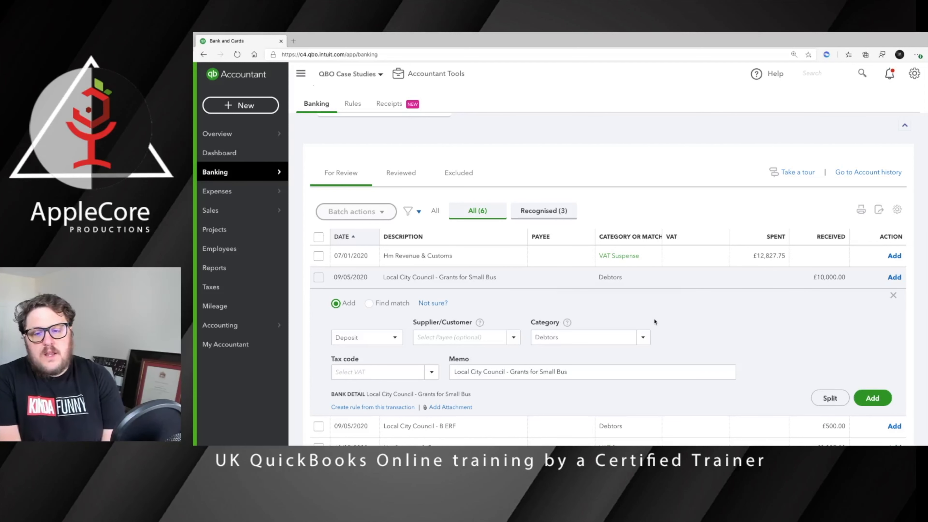
{"action": "left_click", "coordinate": [621, 337]}
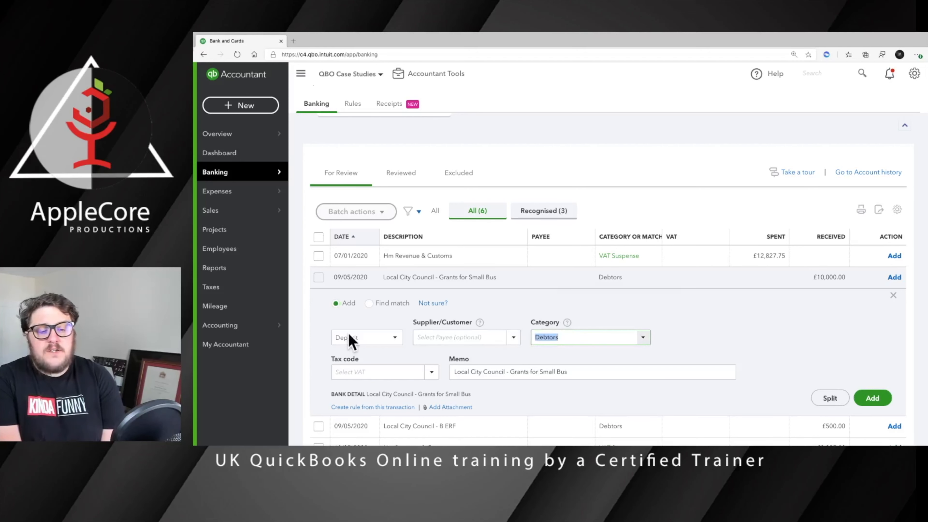
{"action": "scroll", "coordinate": [496, 336], "scroll_direction": "down", "scroll_amount": 1}
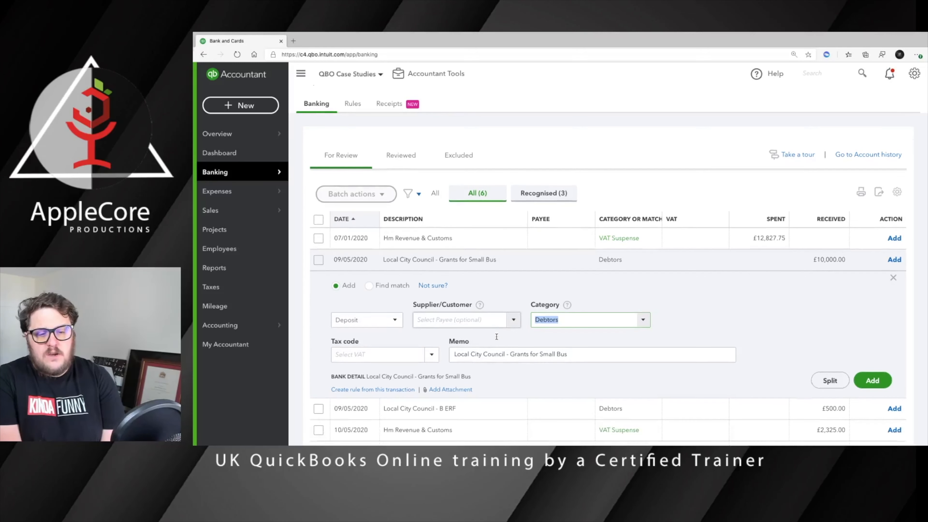
{"action": "left_click", "coordinate": [448, 318]}
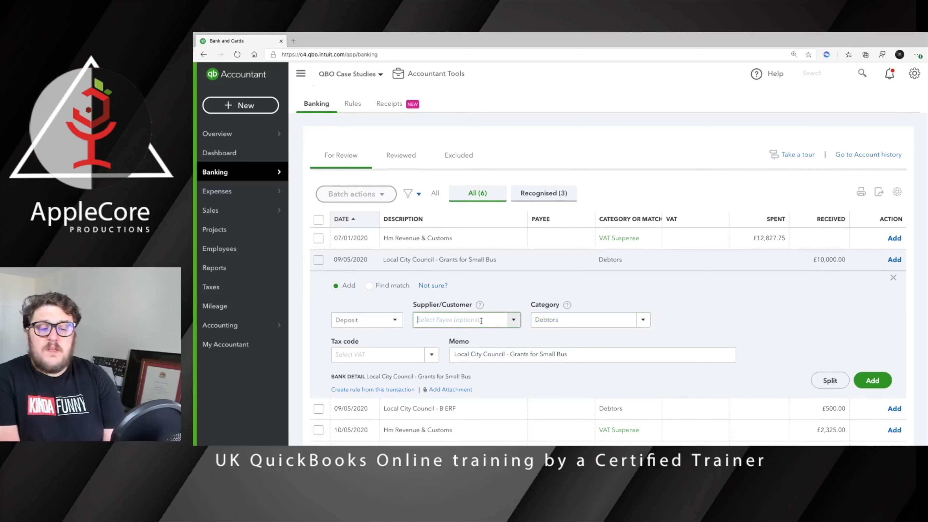
{"action": "type", "text": "C"}
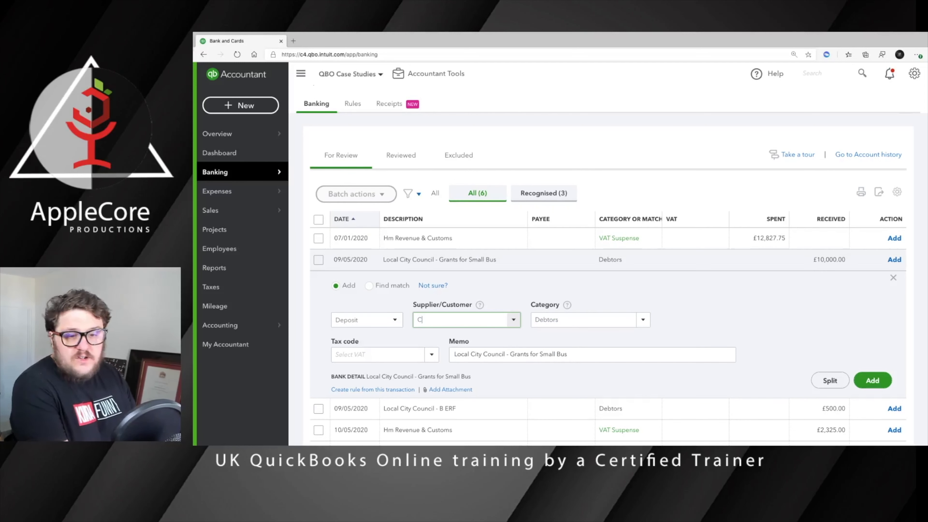
{"action": "key", "text": "BackSpace"}
{"action": "key", "text": "BackSpace"}
{"action": "type", "text": "Der y City Council"}
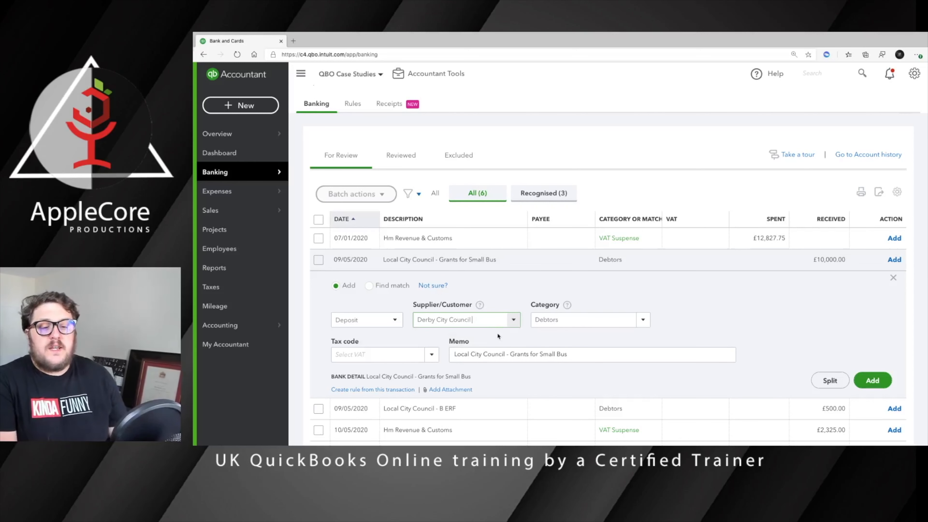
{"action": "left_click", "coordinate": [498, 335]}
{"action": "left_click", "coordinate": [565, 254]}
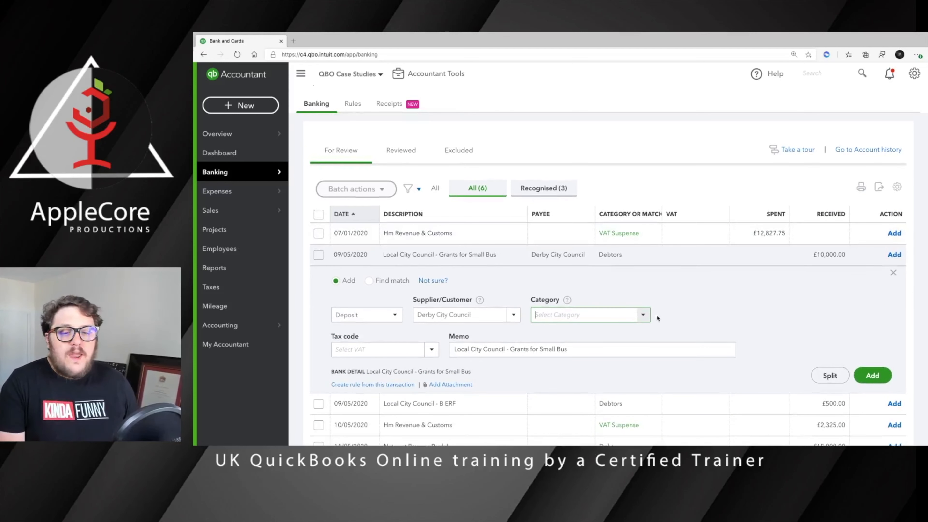
Create a 'Grants' account of type Other Income, detail type Other Miscellaneous Income, as the grant's category.
{"action": "type", "text": "Grants"}
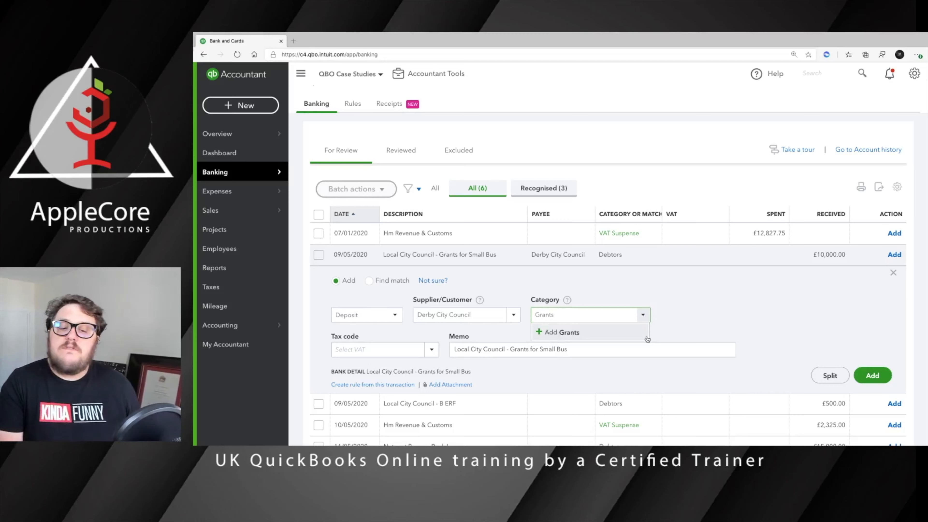
{"action": "left_click", "coordinate": [647, 339]}
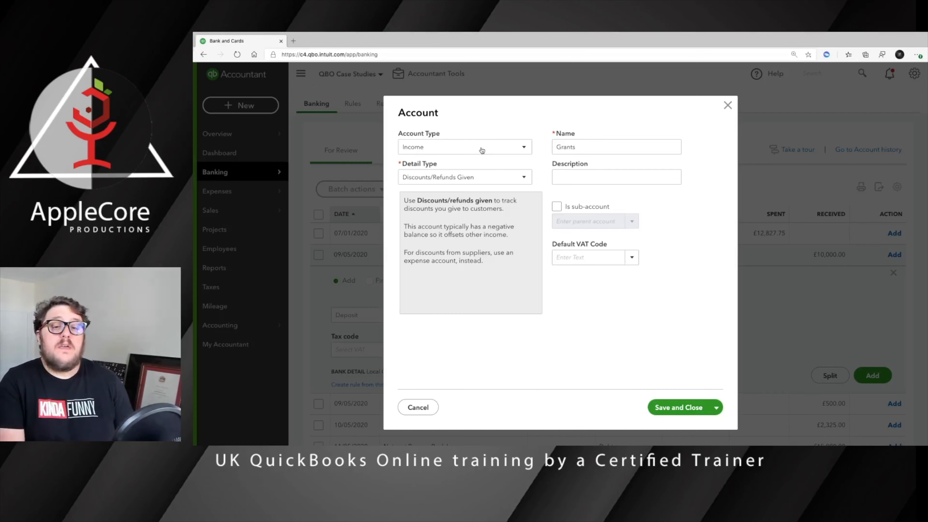
{"action": "left_click", "coordinate": [493, 151]}
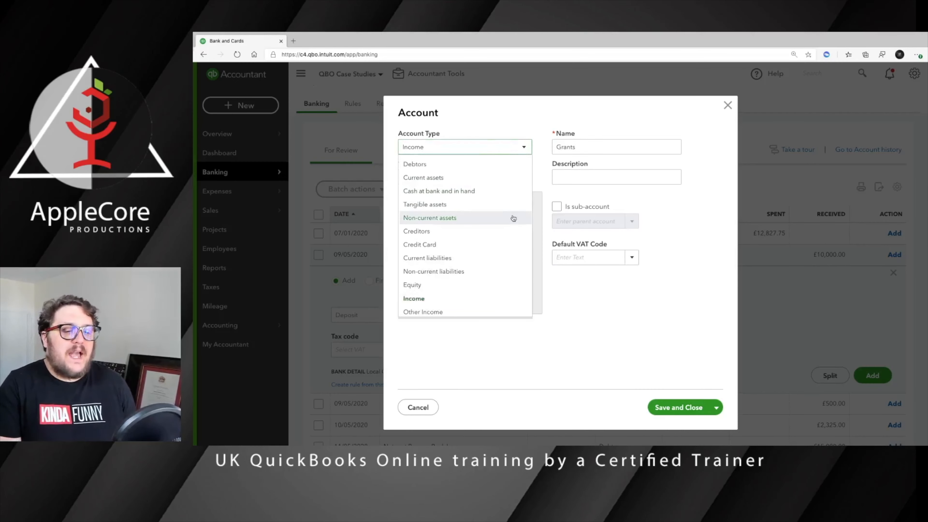
{"action": "left_click", "coordinate": [456, 314]}
{"action": "left_click", "coordinate": [474, 182]}
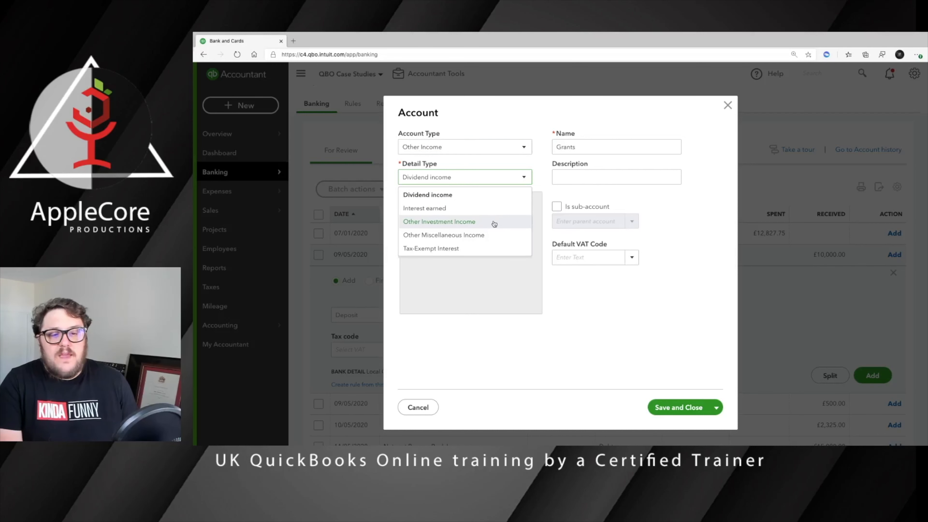
{"action": "left_click", "coordinate": [490, 239]}
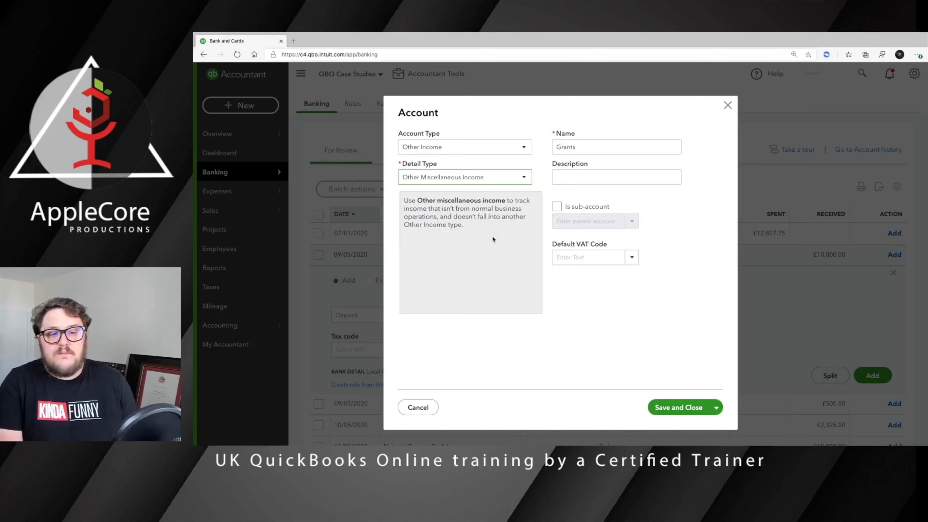
{"action": "left_click", "coordinate": [592, 149]}
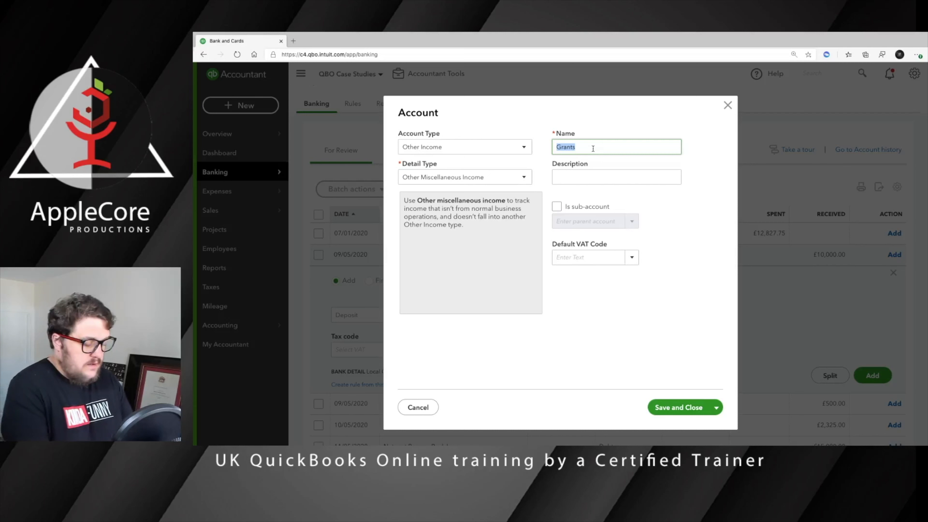
{"action": "key", "text": "End"}
{"action": "type", "text": "- "}
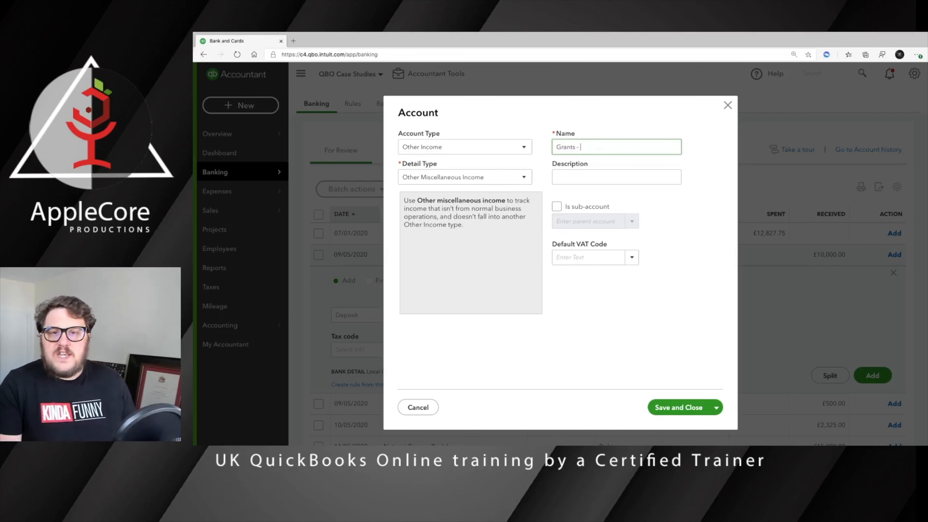
{"action": "type", "text": "Job Retention Scheme"}
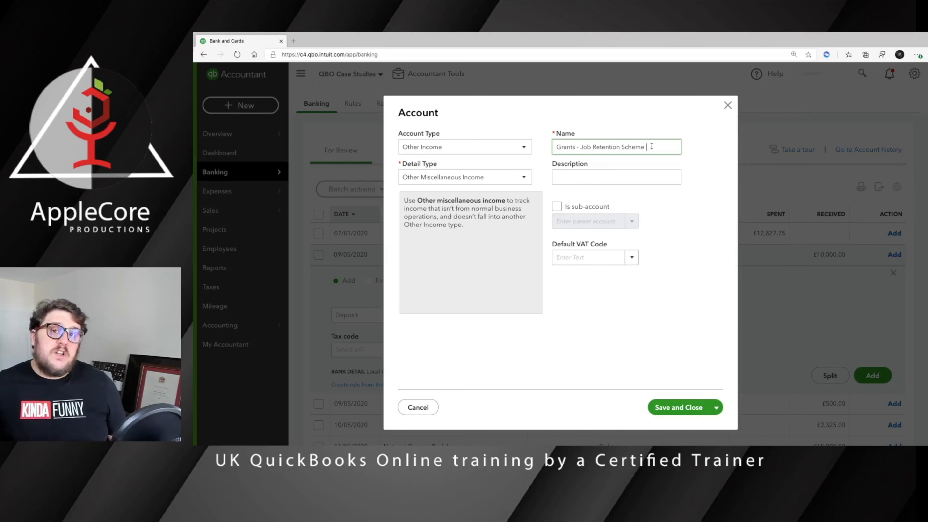
{"action": "key", "text": "BackSpace"}
{"action": "key", "text": "BackSpace"}
{"action": "key", "text": "BackSpace"}
{"action": "key", "text": "BackSpace"}
{"action": "key", "text": "BackSpace"}
{"action": "key", "text": "BackSpace"}
{"action": "key", "text": "BackSpace"}
{"action": "key", "text": "BackSpace"}
{"action": "key", "text": "BackSpace"}
{"action": "key", "text": "BackSpace"}
{"action": "key", "text": "BackSpace"}
{"action": "key", "text": "BackSpace"}
{"action": "key", "text": "BackSpace"}
{"action": "key", "text": "BackSpace"}
{"action": "key", "text": "BackSpace"}
{"action": "key", "text": "BackSpace"}
{"action": "key", "text": "BackSpace"}
{"action": "key", "text": "BackSpace"}
{"action": "key", "text": "BackSpace"}
{"action": "key", "text": "BackSpace"}
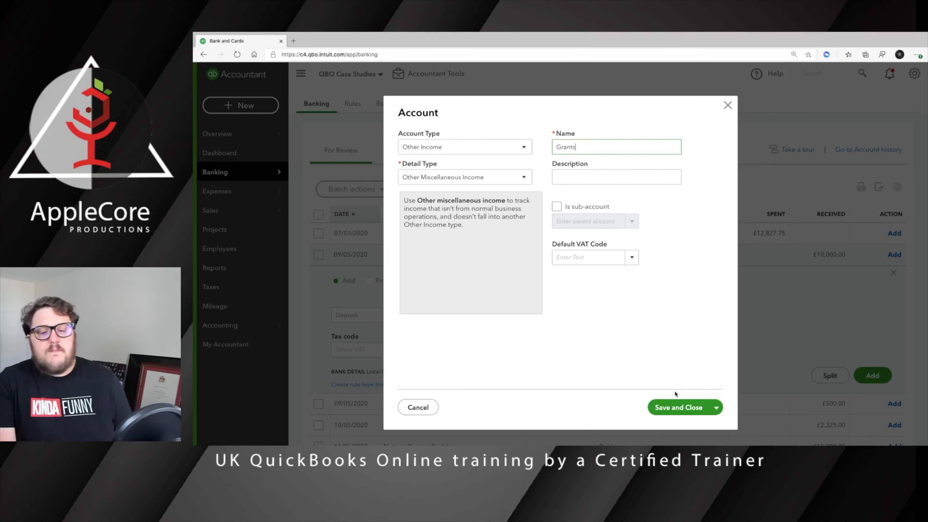
{"action": "left_click", "coordinate": [680, 406]}
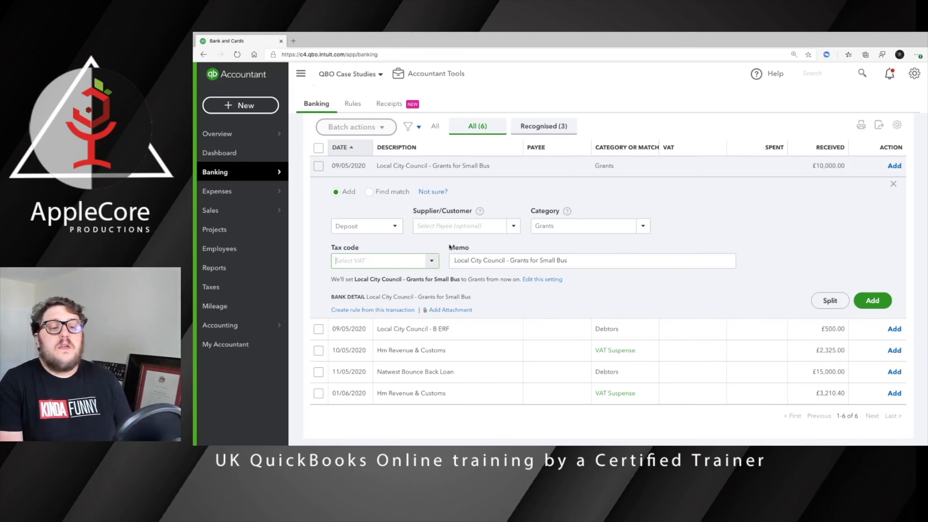
Give the £10,000 grant receipt tax code No VAT (Sales) and add it to the books.
{"action": "left_click", "coordinate": [432, 261]}
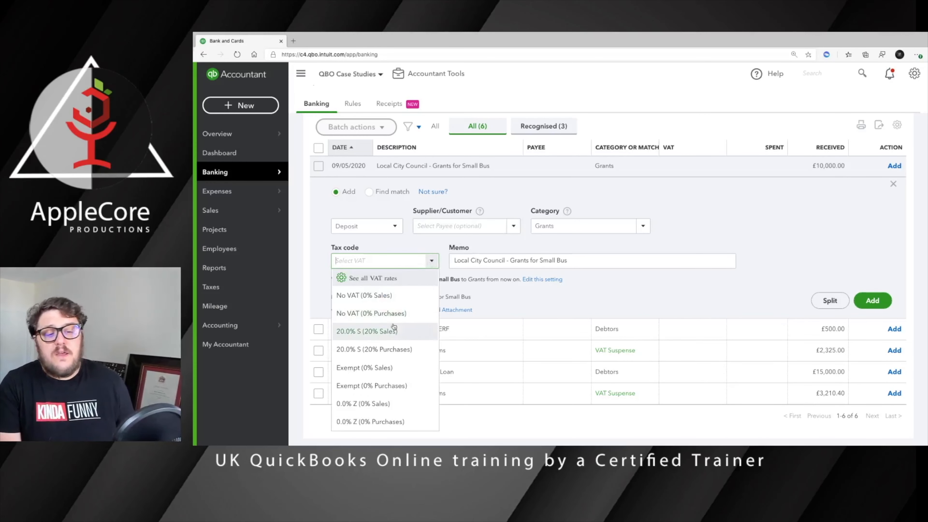
{"action": "left_click", "coordinate": [404, 295]}
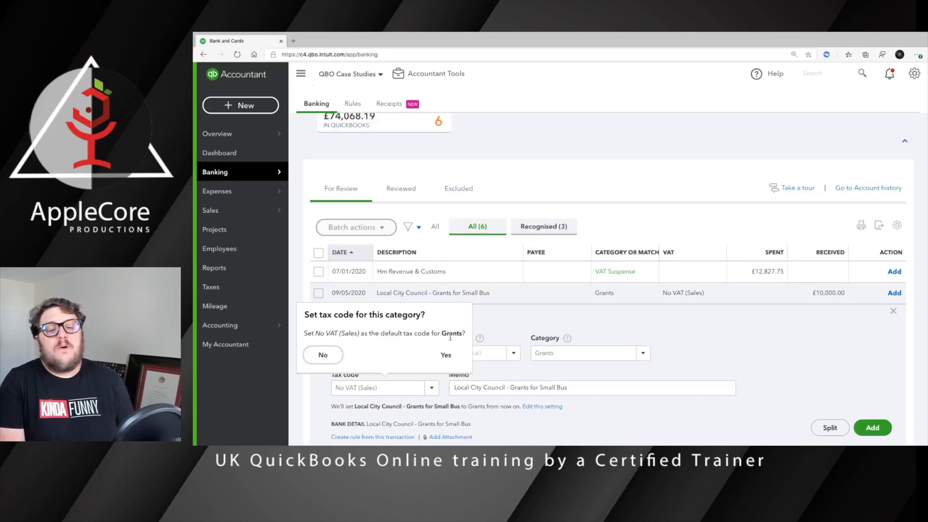
{"action": "left_click", "coordinate": [594, 333]}
{"action": "scroll", "coordinate": [665, 342], "scroll_direction": "down", "scroll_amount": 3}
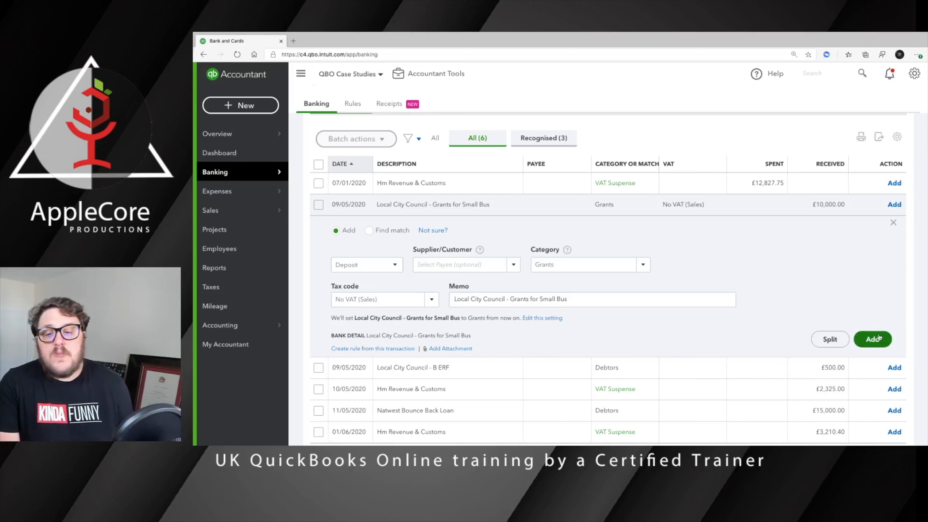
{"action": "left_click", "coordinate": [873, 340]}
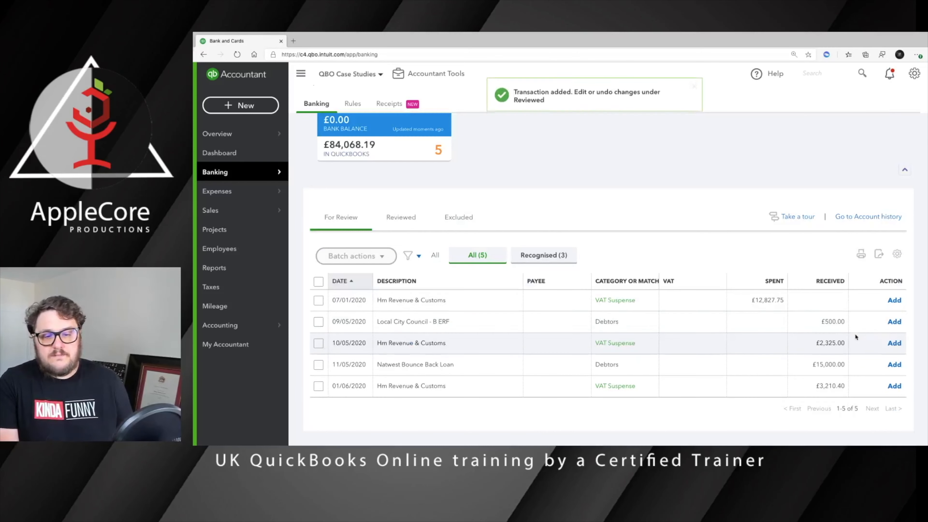
Expand the £500 Local City Council receipt and change its category from Debtors to Grants.
{"action": "left_click", "coordinate": [788, 320]}
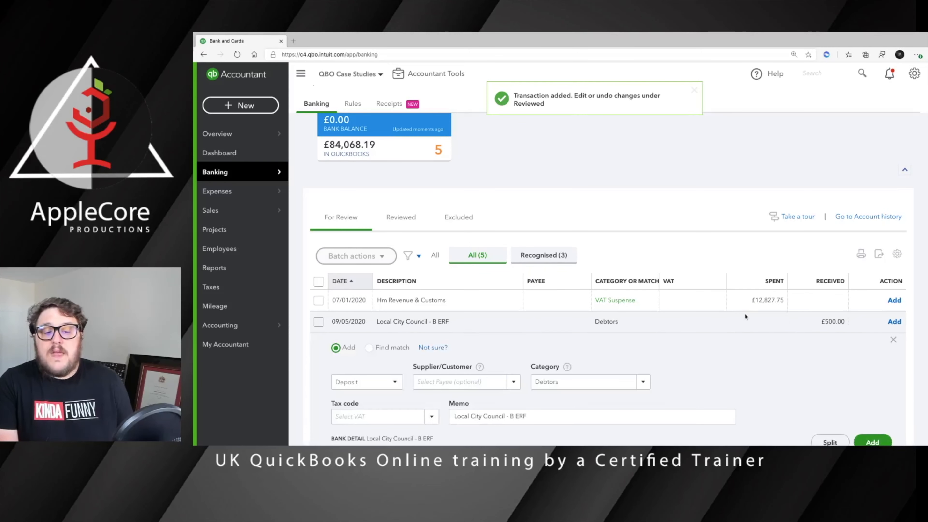
{"action": "scroll", "coordinate": [663, 311], "scroll_direction": "down", "scroll_amount": 2}
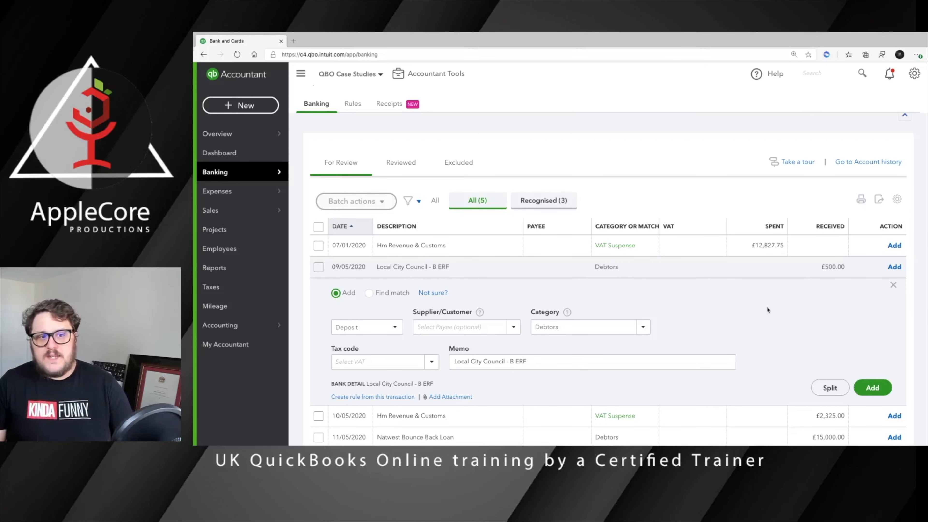
{"action": "left_click", "coordinate": [590, 328]}
{"action": "type", "text": "gt"}
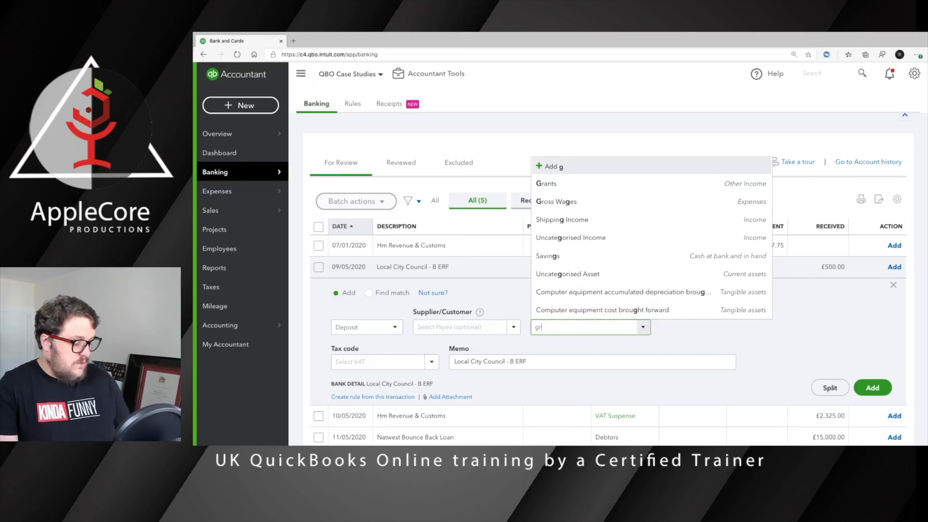
{"action": "type", "text": "'n"}
{"action": "key", "text": "BackSpace"}
{"action": "key", "text": "BackSpace"}
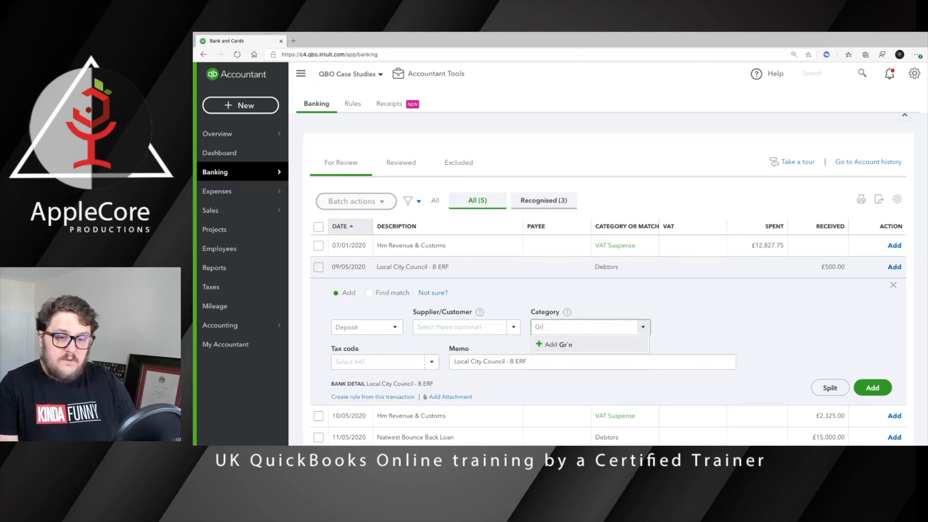
{"action": "type", "text": "ants"}
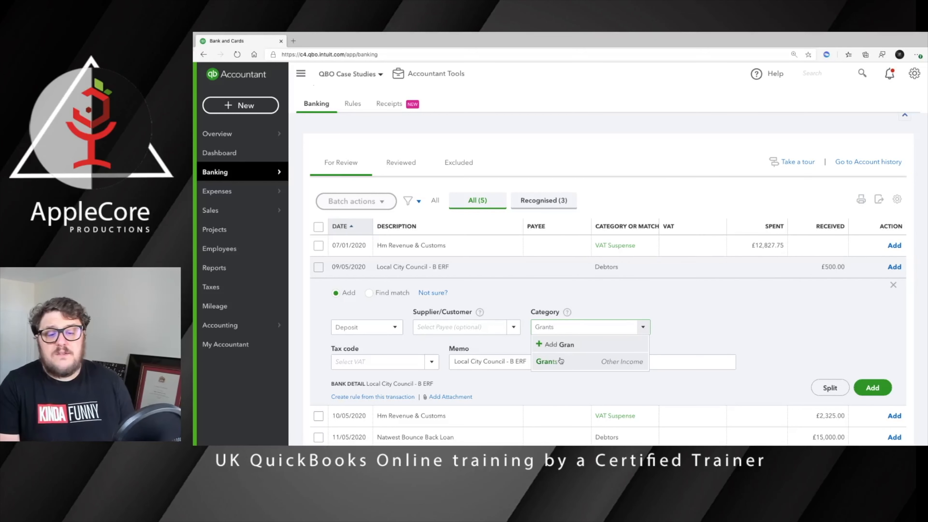
{"action": "left_click", "coordinate": [547, 361]}
Set the £500 receipt's tax code to No VAT (0% Sales) and add it.
{"action": "scroll", "coordinate": [512, 365], "scroll_direction": "down", "scroll_amount": 2}
{"action": "left_click", "coordinate": [380, 352]}
{"action": "type", "text": "No VAT (Sales"}
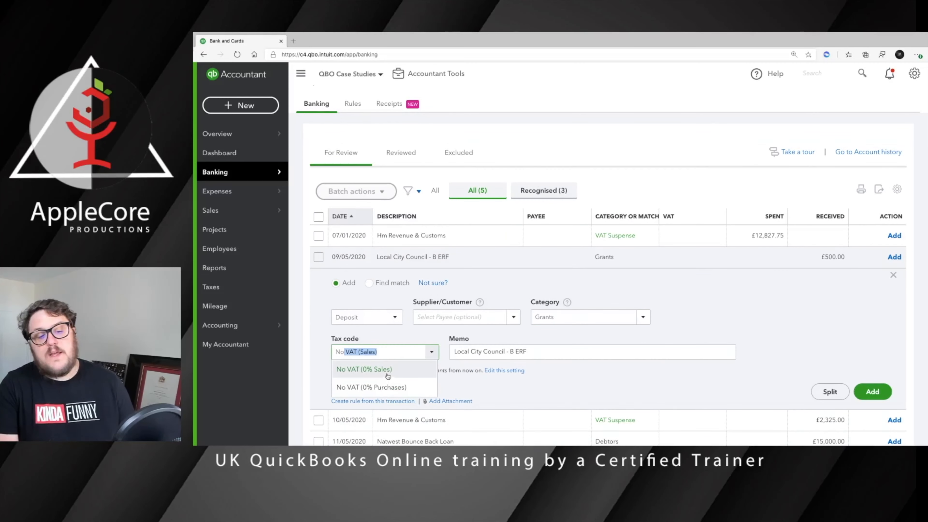
{"action": "left_click", "coordinate": [386, 374]}
{"action": "left_click", "coordinate": [706, 355]}
{"action": "left_click", "coordinate": [872, 428]}
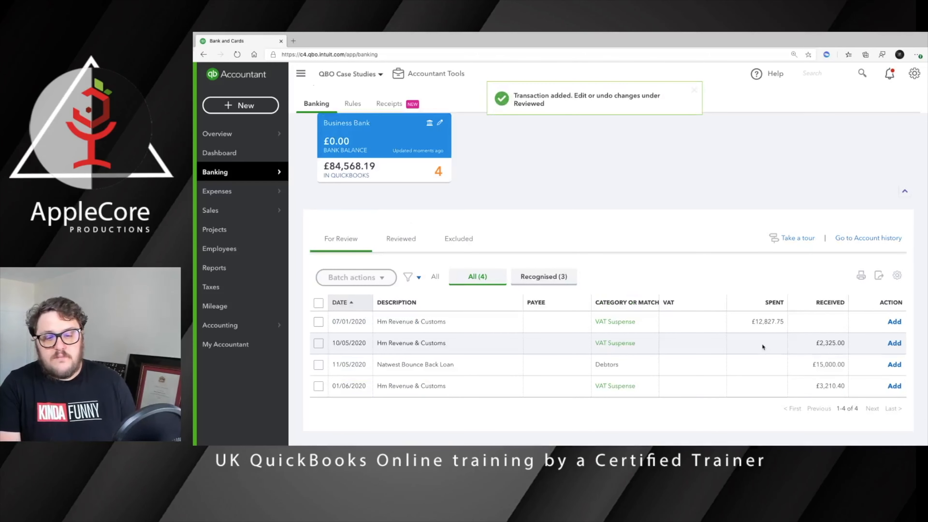
Expand the 10/05/2020 £2,325 HMRC receipt and enter 'Grants - JRS' as its new category.
{"action": "left_click", "coordinate": [681, 338]}
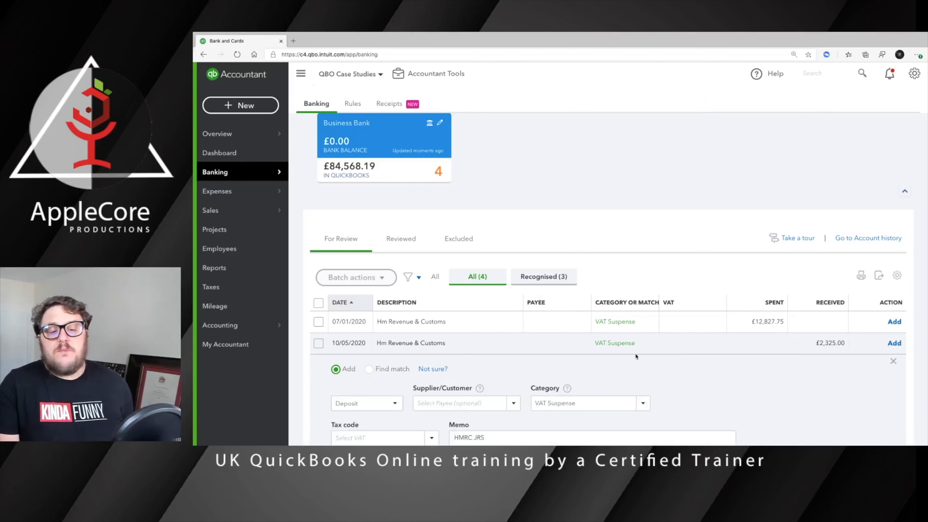
{"action": "left_click", "coordinate": [594, 323]}
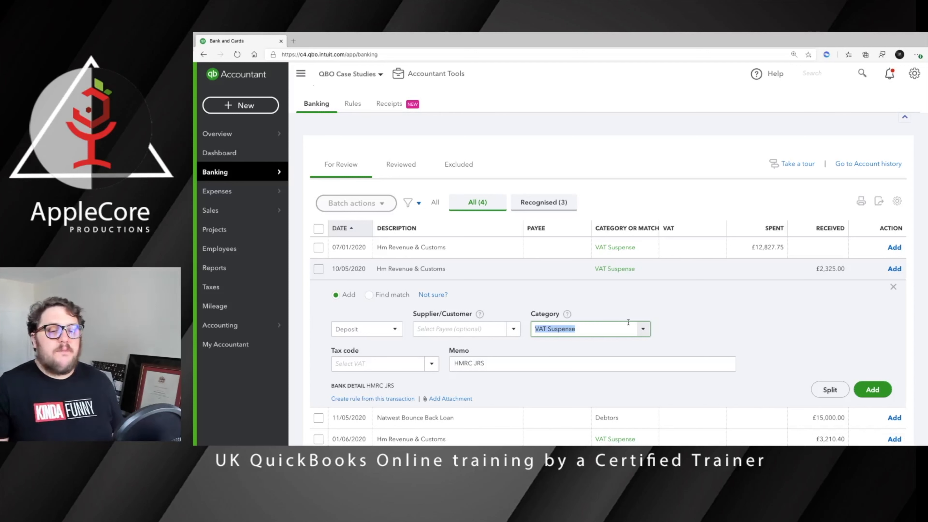
{"action": "type", "text": "Grants - JRS"}
Create 'Grants - JRS' as Other Income, Other Miscellaneous Income, with default VAT code No VAT.
{"action": "left_click", "coordinate": [585, 346]}
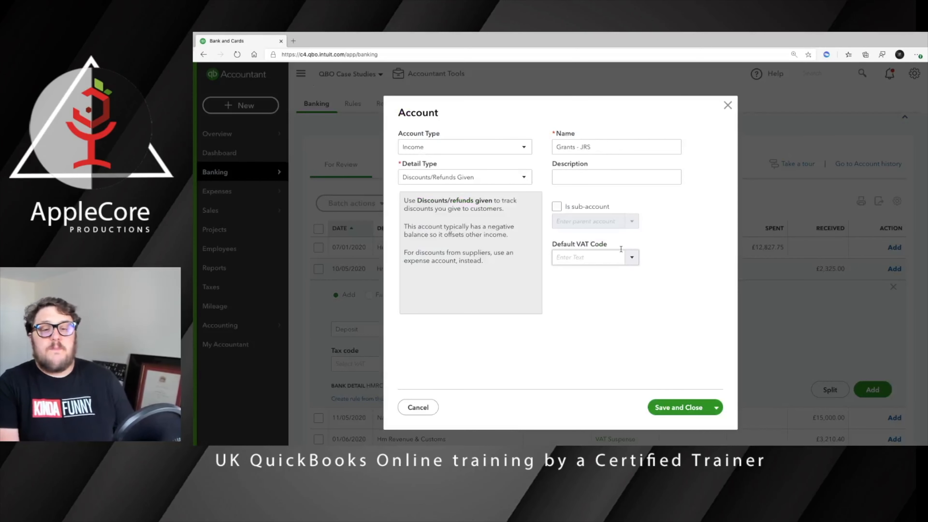
{"action": "left_click", "coordinate": [470, 151]}
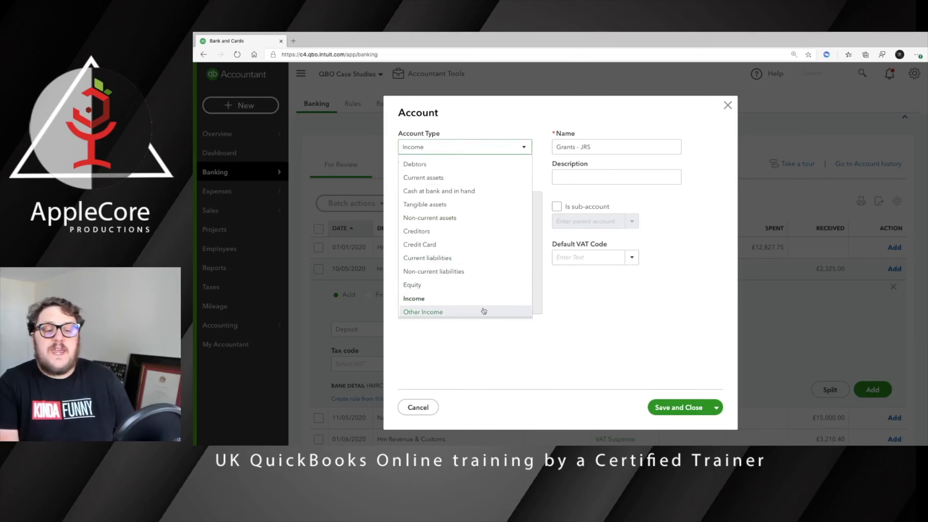
{"action": "left_click", "coordinate": [484, 311]}
{"action": "left_click", "coordinate": [462, 175]}
{"action": "left_click", "coordinate": [467, 237]}
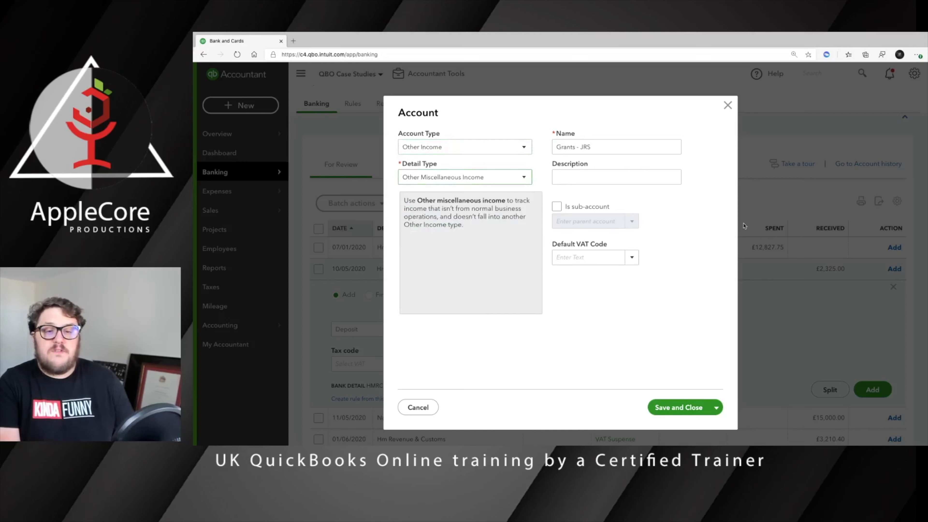
{"action": "left_click", "coordinate": [604, 256]}
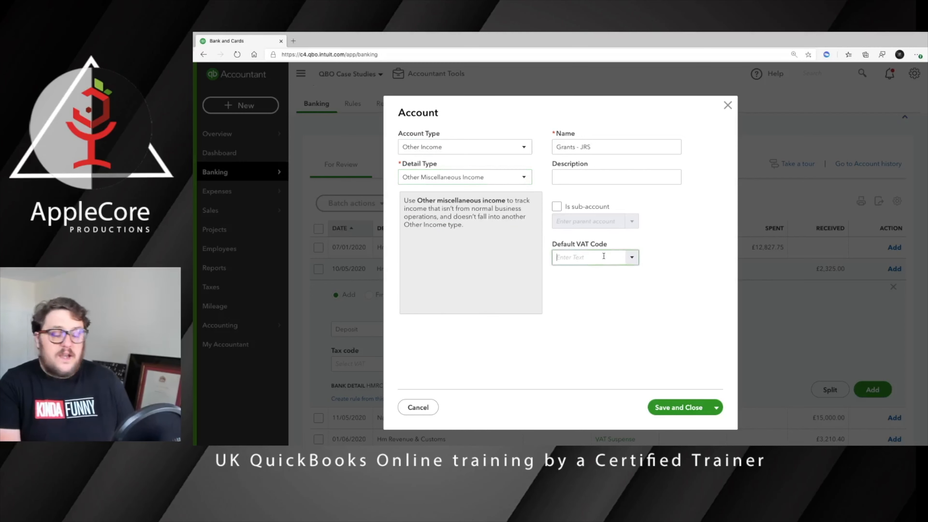
{"action": "type", "text": "No VAT"}
{"action": "left_click", "coordinate": [587, 274]}
{"action": "left_click", "coordinate": [683, 407]}
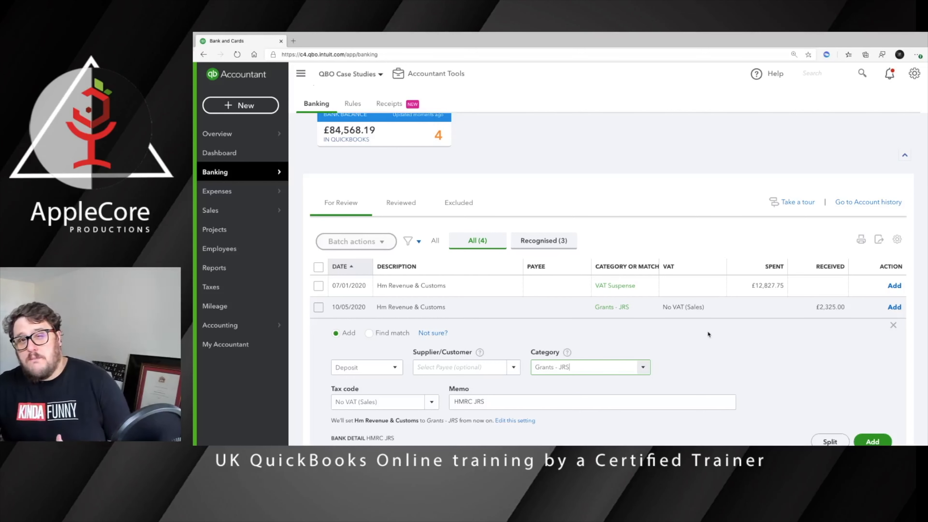
Add the £2,325 HMRC receipt under Grants - JRS, leaving three transactions to review.
{"action": "scroll", "coordinate": [735, 342], "scroll_direction": "down", "scroll_amount": 1}
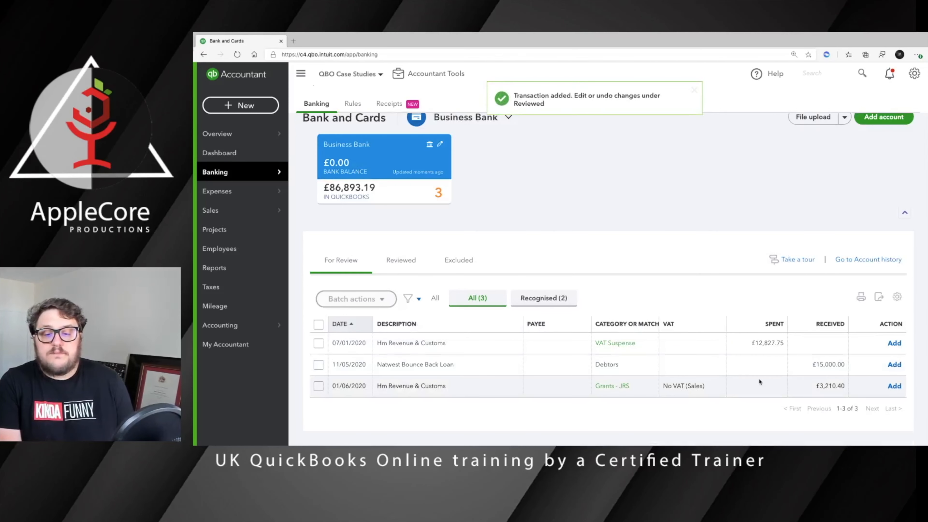
{"action": "left_click", "coordinate": [756, 378]}
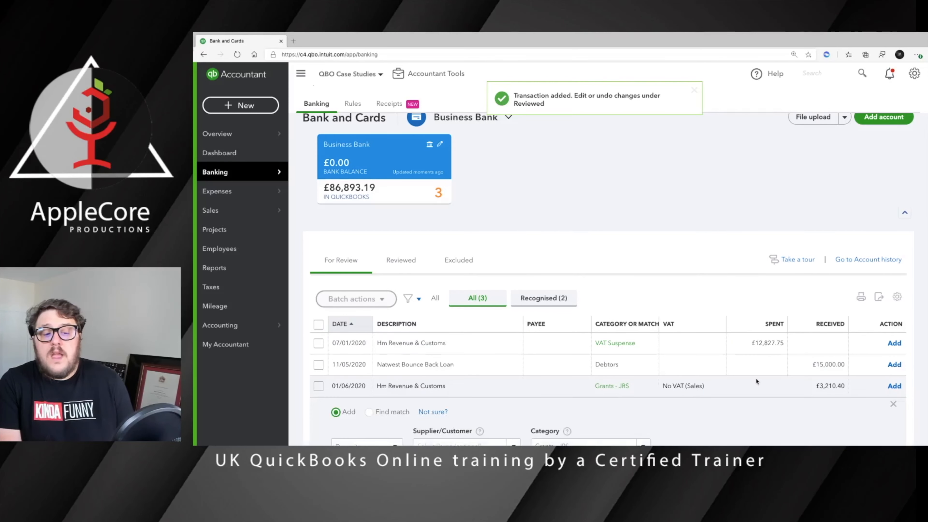
{"action": "scroll", "coordinate": [729, 381], "scroll_direction": "down", "scroll_amount": 2}
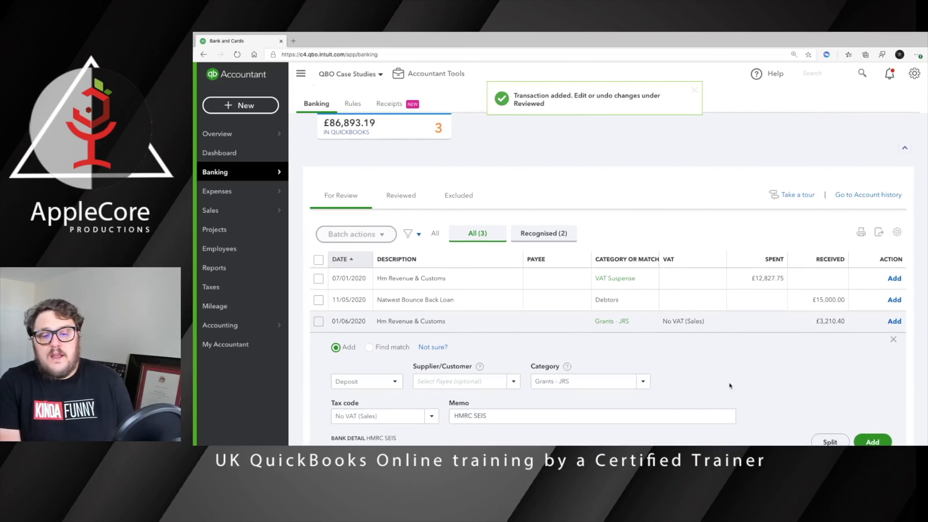
{"action": "scroll", "coordinate": [728, 382], "scroll_direction": "down", "scroll_amount": 2}
Recategorise the £3,210.40 HMRC SEIS receipt as Grants with No VAT (Sales) and add it.
{"action": "left_click", "coordinate": [581, 325]}
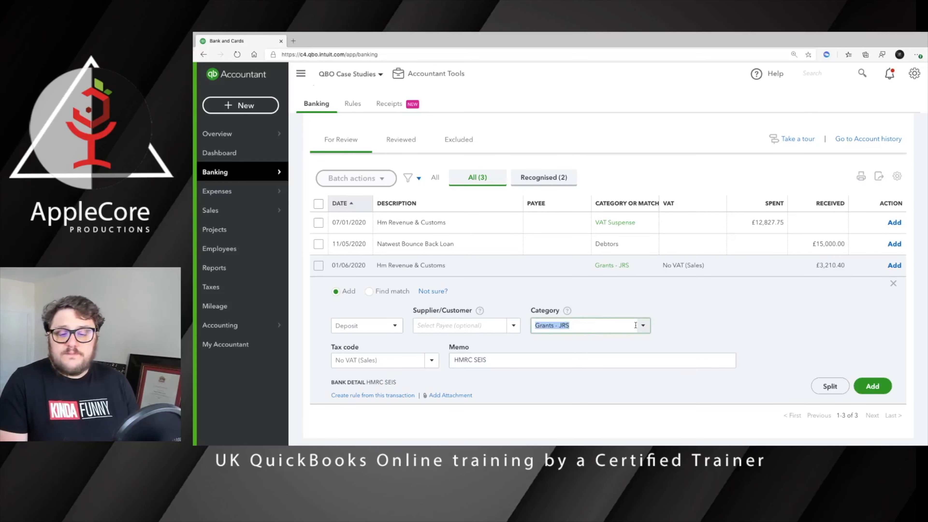
{"action": "left_click", "coordinate": [643, 325]}
{"action": "scroll", "coordinate": [590, 260], "scroll_direction": "up", "scroll_amount": 2}
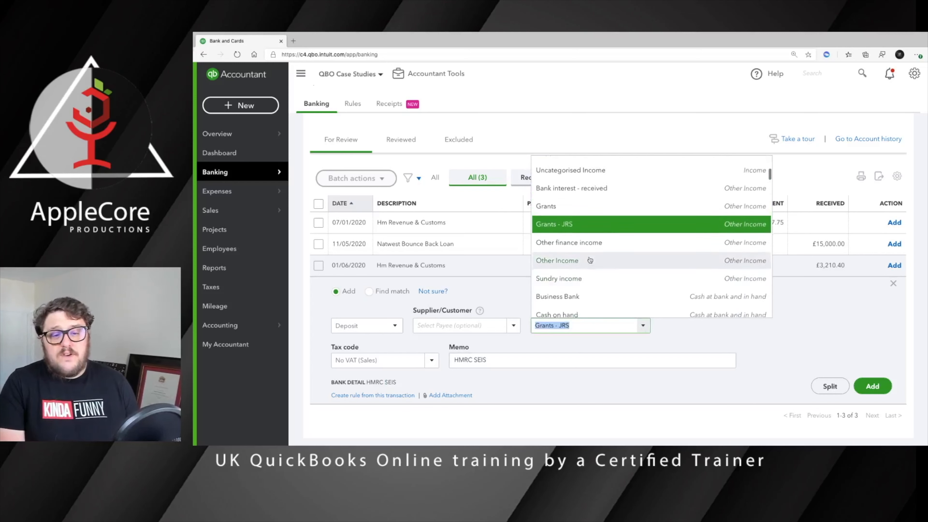
{"action": "left_click", "coordinate": [559, 206]}
{"action": "left_click", "coordinate": [366, 402]}
{"action": "type", "text": "No"}
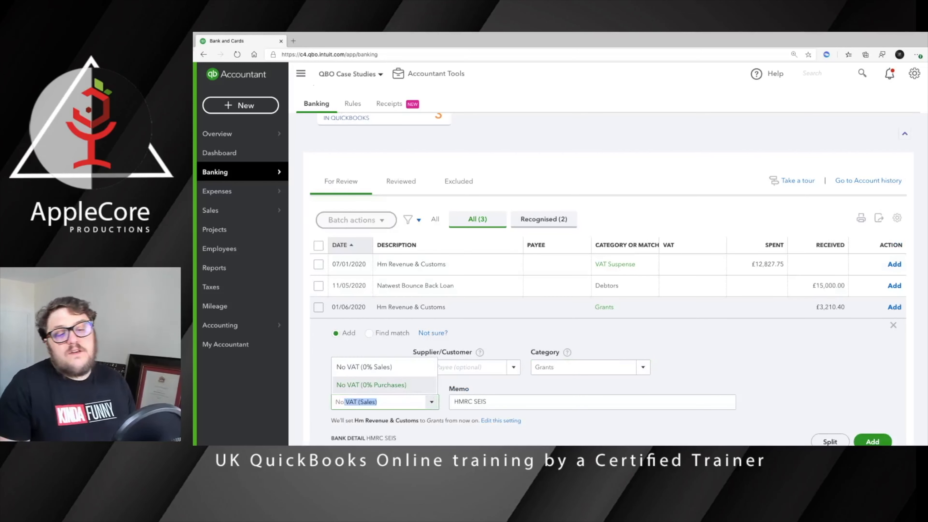
{"action": "key", "text": "Tab"}
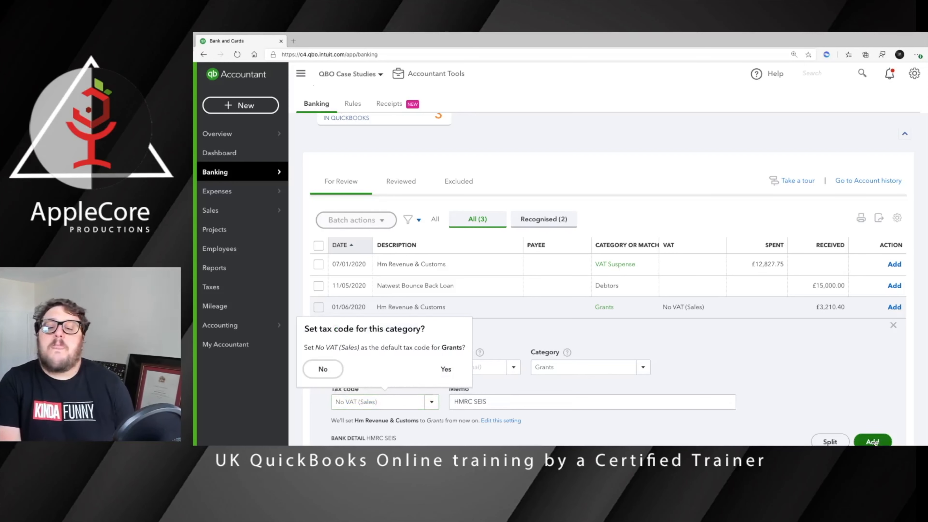
{"action": "left_click", "coordinate": [874, 441]}
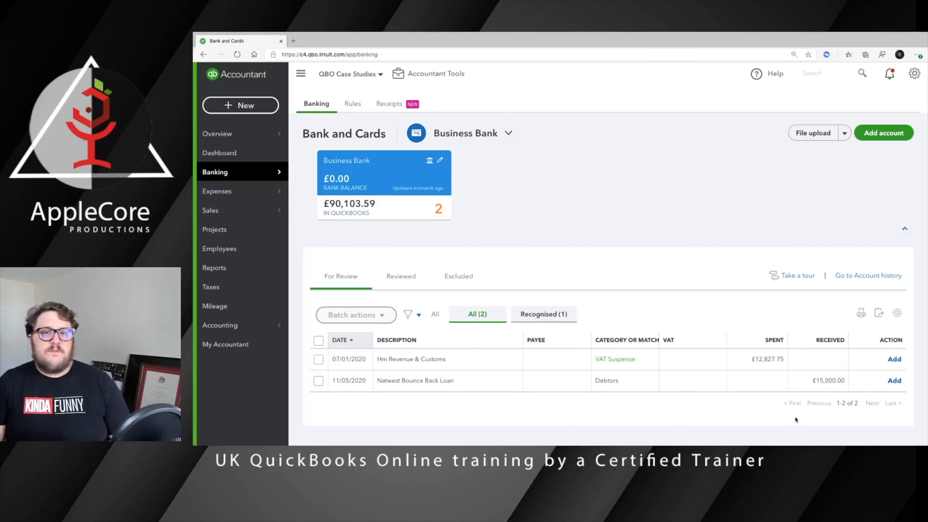
On the £15,000 loan receipt, replace the Debtors category with a new 'Natwest Bounce Back Loan' category.
{"action": "left_click", "coordinate": [806, 380]}
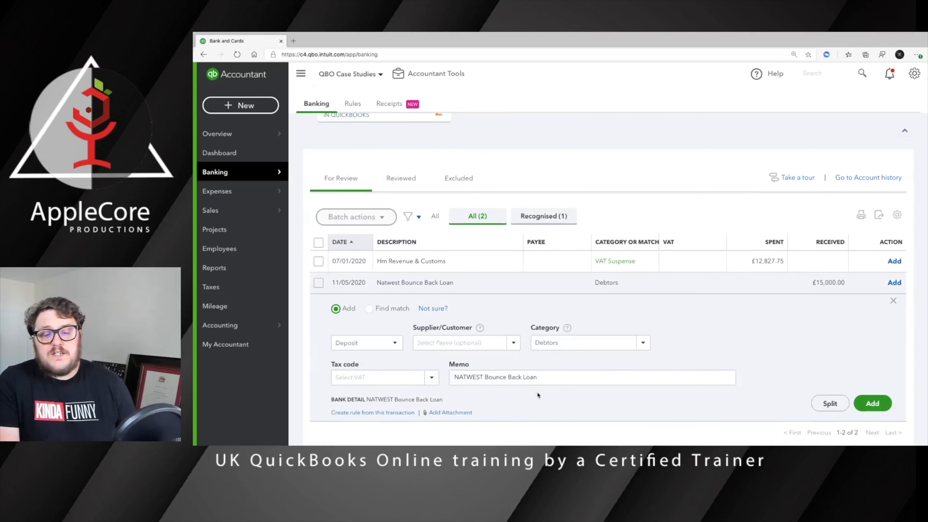
{"action": "left_click", "coordinate": [592, 339]}
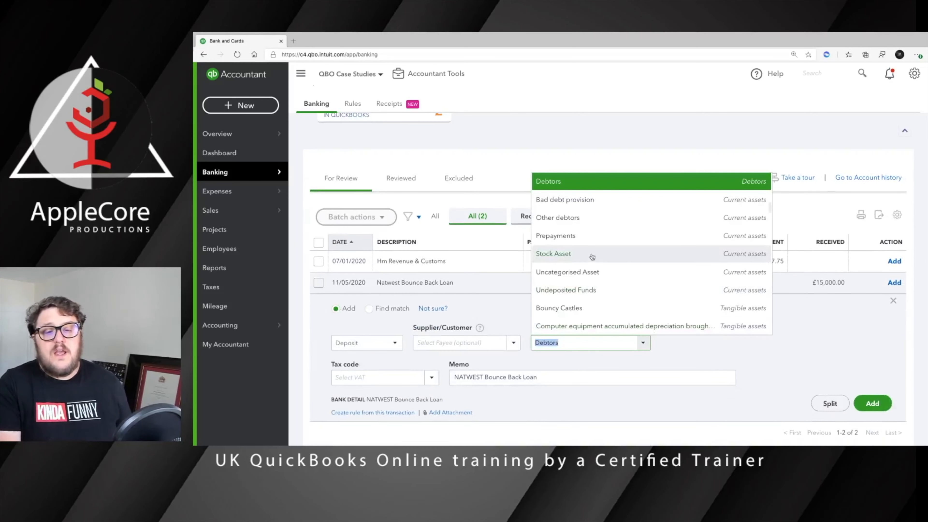
{"action": "type", "text": "loan"}
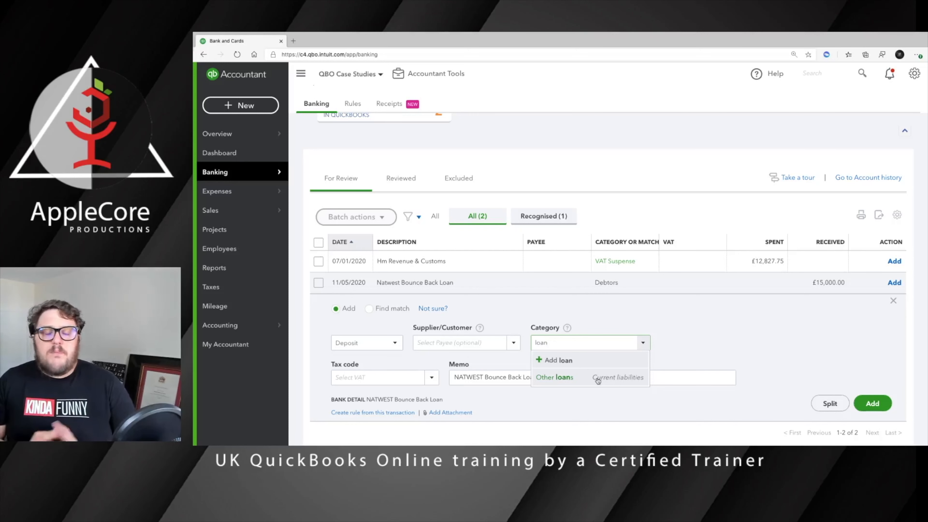
{"action": "key", "text": "BackSpace"}
{"action": "key", "text": "BackSpace"}
{"action": "key", "text": "BackSpace"}
{"action": "key", "text": "BackSpace"}
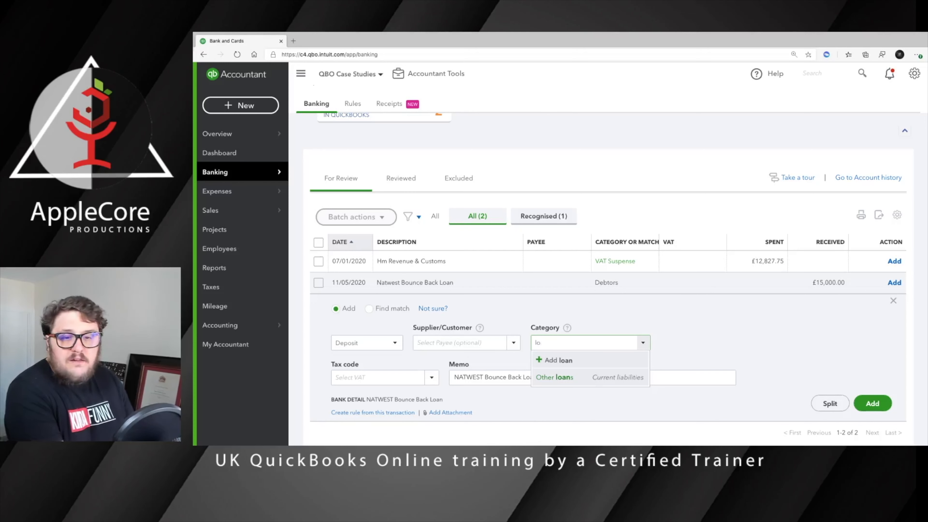
{"action": "type", "text": "Natew"}
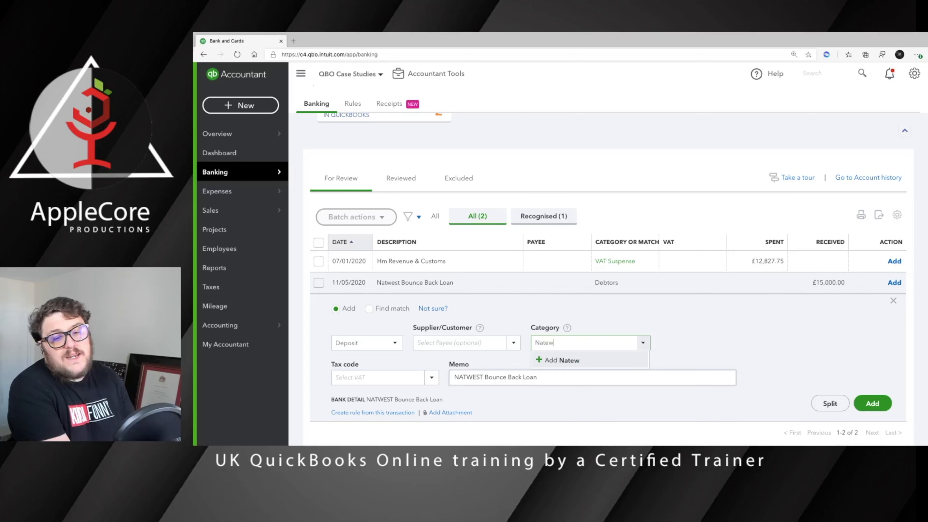
{"action": "key", "text": "BackSpace"}
{"action": "key", "text": "BackSpace"}
{"action": "type", "text": "west "}
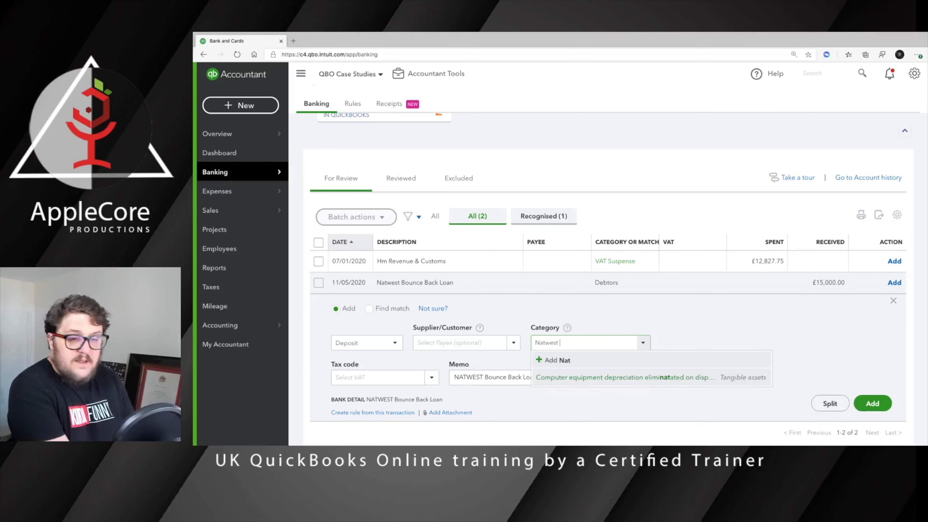
{"action": "type", "text": "Bounce Back Loan"}
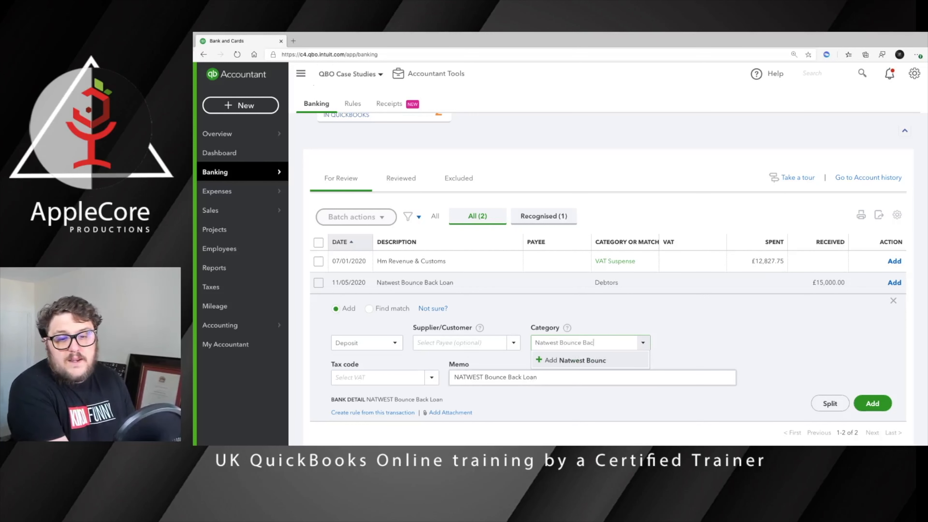
{"action": "key", "text": "Return"}
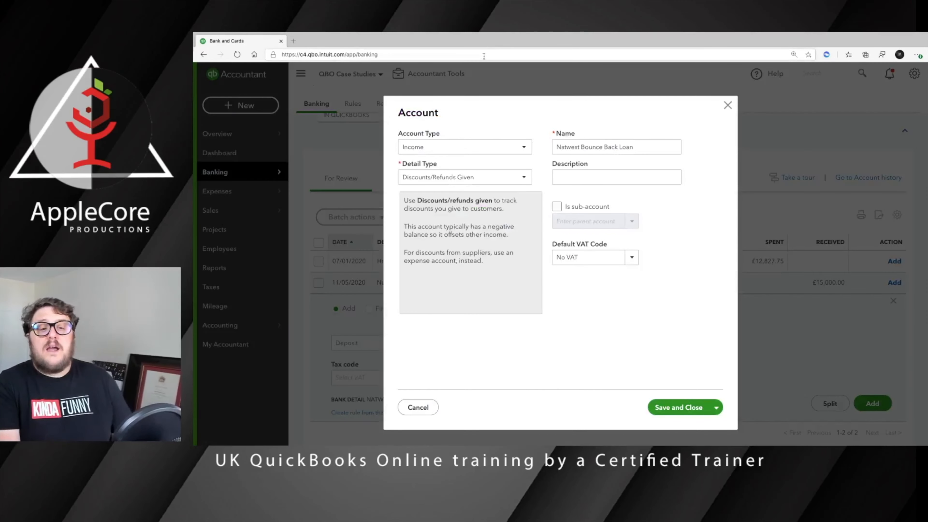
Give the Natwest Bounce Back Loan account type Cash at bank and in hand, detail type Current.
{"action": "left_click", "coordinate": [456, 148]}
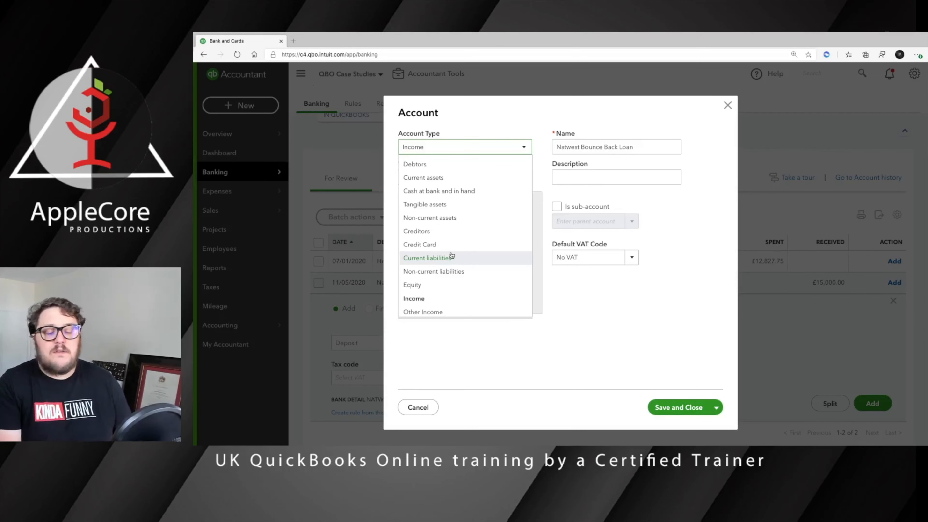
{"action": "scroll", "coordinate": [454, 226], "scroll_direction": "down", "scroll_amount": 2}
{"action": "scroll", "coordinate": [457, 192], "scroll_direction": "up", "scroll_amount": 2}
{"action": "left_click", "coordinate": [455, 191]}
{"action": "left_click", "coordinate": [453, 179]}
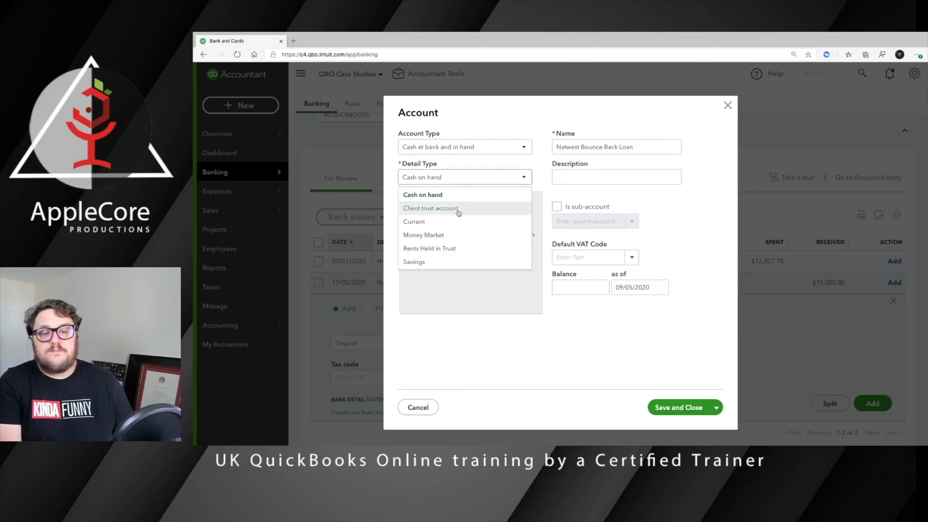
{"action": "left_click", "coordinate": [436, 221]}
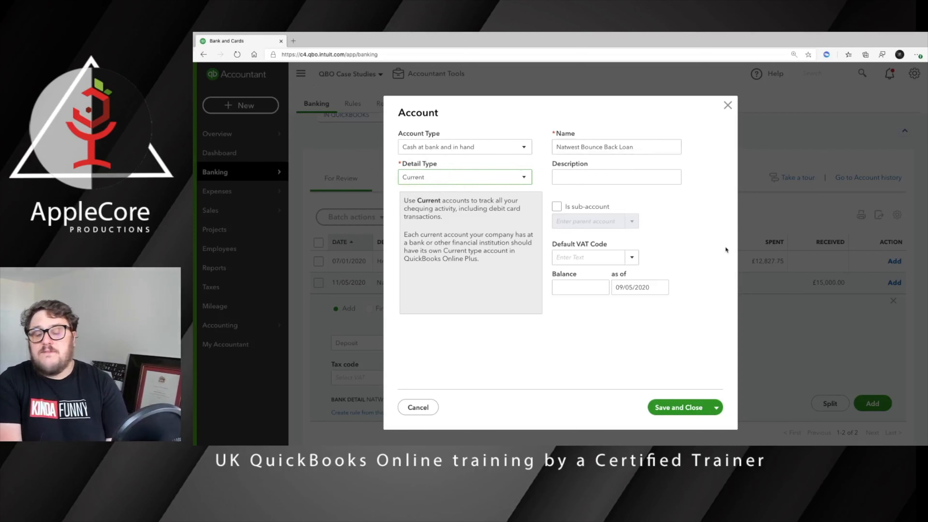
Save the loan account and add the £15,000 receipt with tax code No VAT (0% Sales).
{"action": "left_click", "coordinate": [683, 413]}
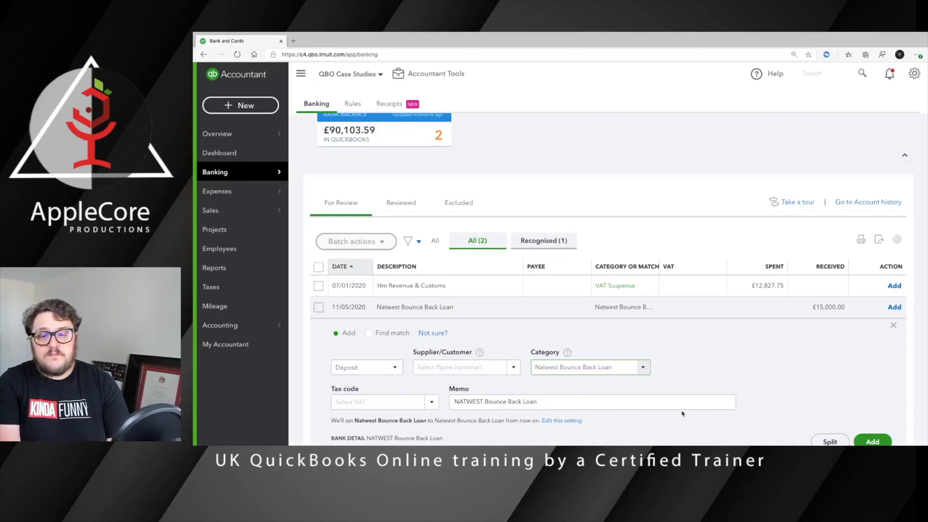
{"action": "left_click", "coordinate": [873, 441]}
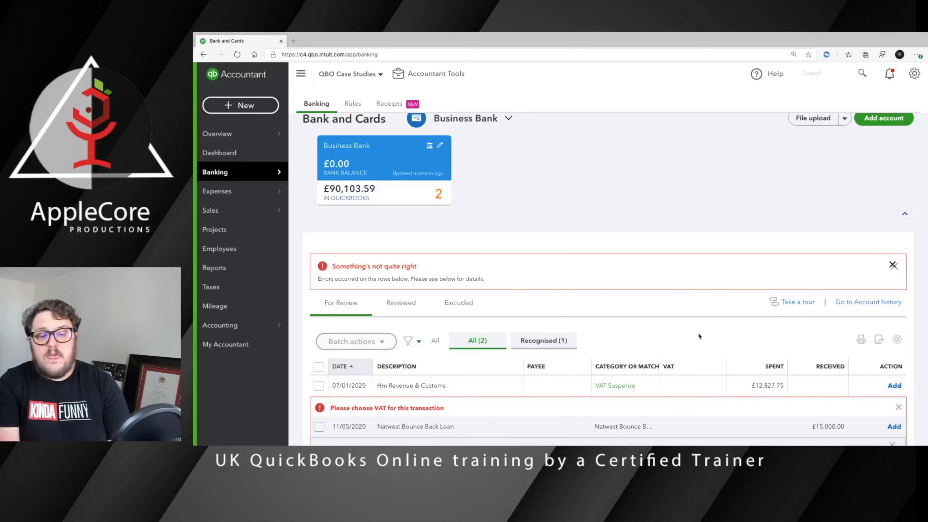
{"action": "scroll", "coordinate": [698, 332], "scroll_direction": "down", "scroll_amount": 4}
{"action": "left_click", "coordinate": [374, 393]}
{"action": "type", "text": "No VAT (Sales"}
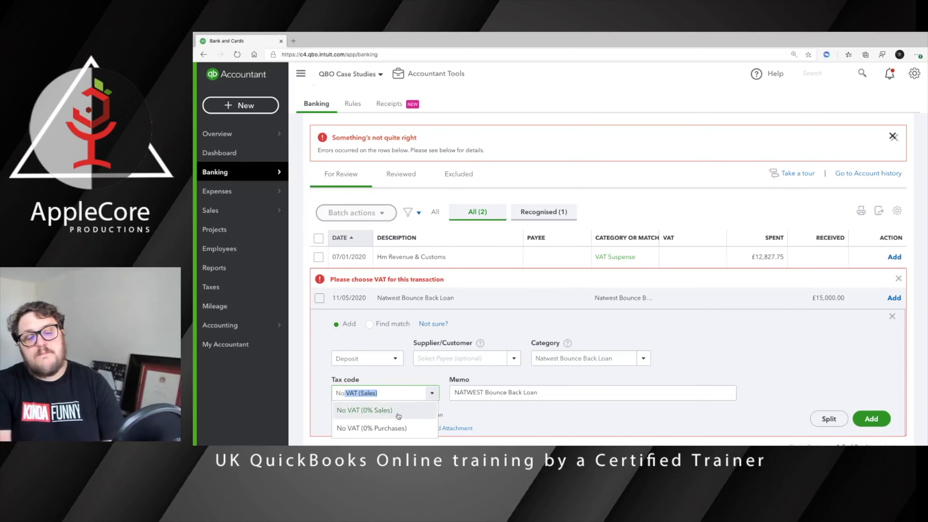
{"action": "left_click", "coordinate": [382, 410]}
{"action": "left_click", "coordinate": [871, 419]}
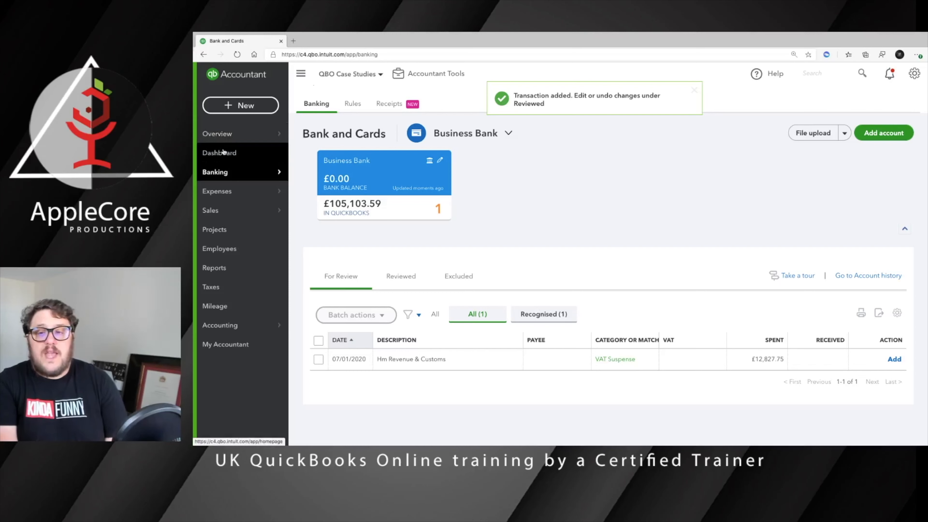
{"action": "left_click", "coordinate": [224, 152]}
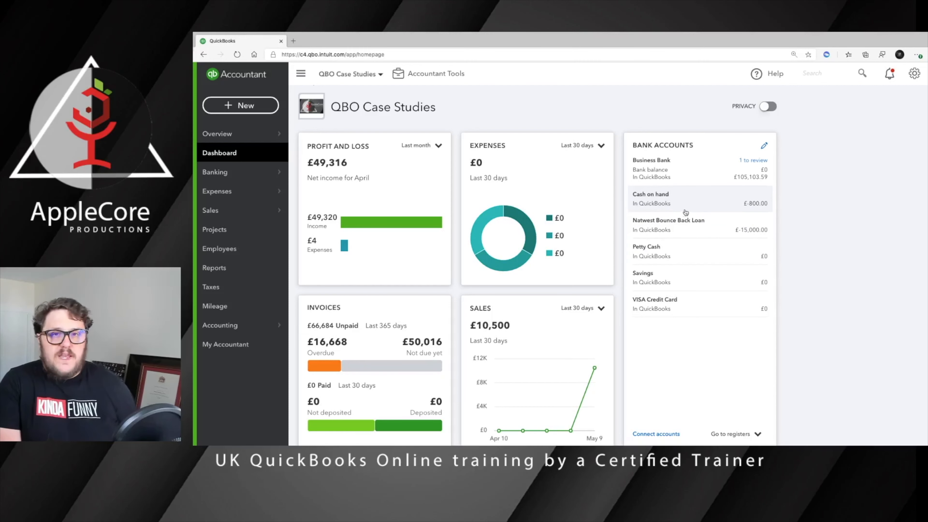
{"action": "left_click", "coordinate": [702, 223]}
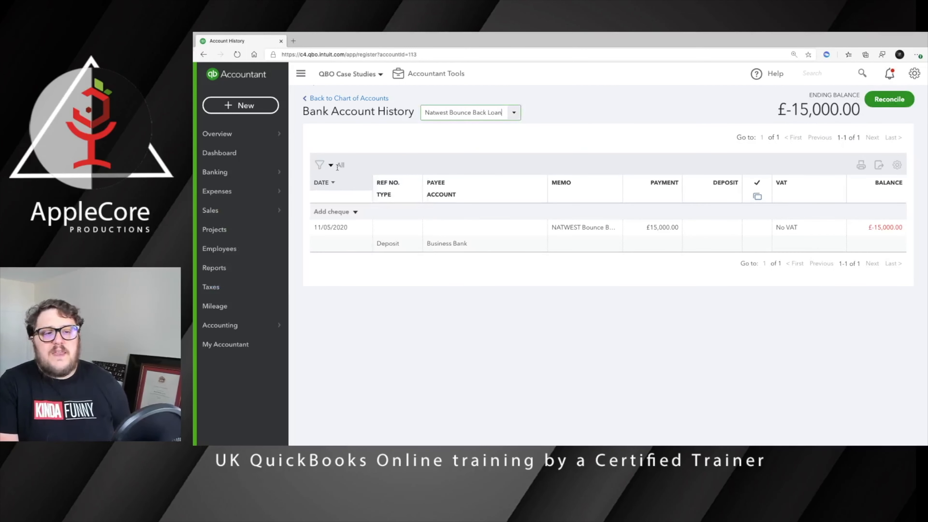
{"action": "left_click", "coordinate": [354, 212]}
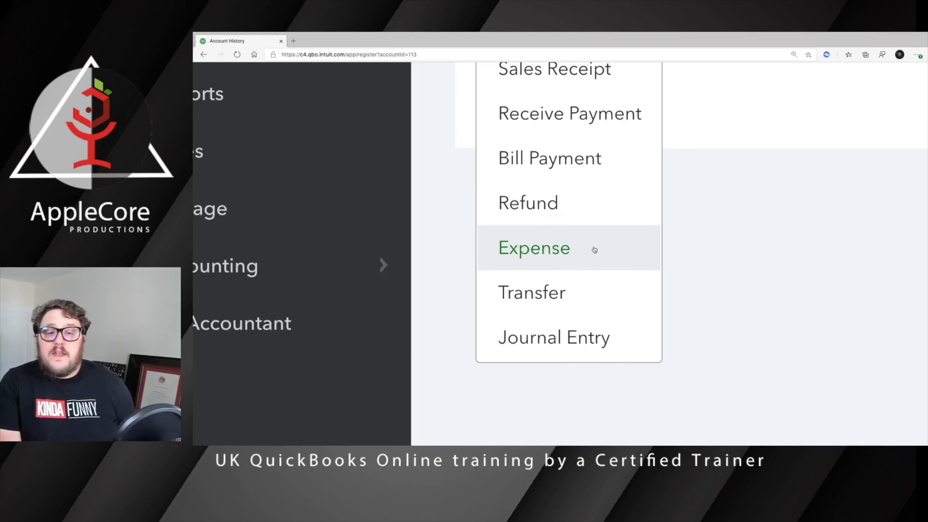
{"action": "scroll", "coordinate": [594, 251], "scroll_direction": "down", "scroll_amount": 5}
{"action": "left_click", "coordinate": [706, 288]}
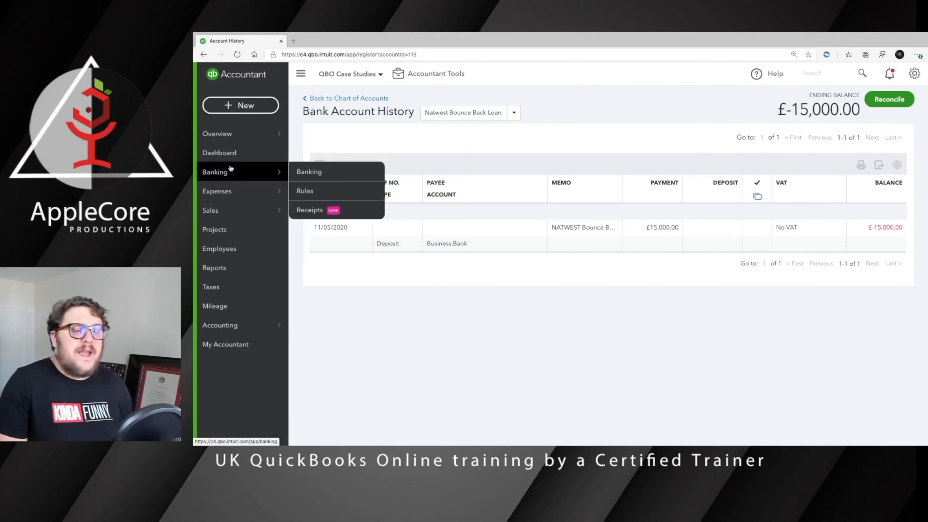
{"action": "left_click", "coordinate": [338, 172]}
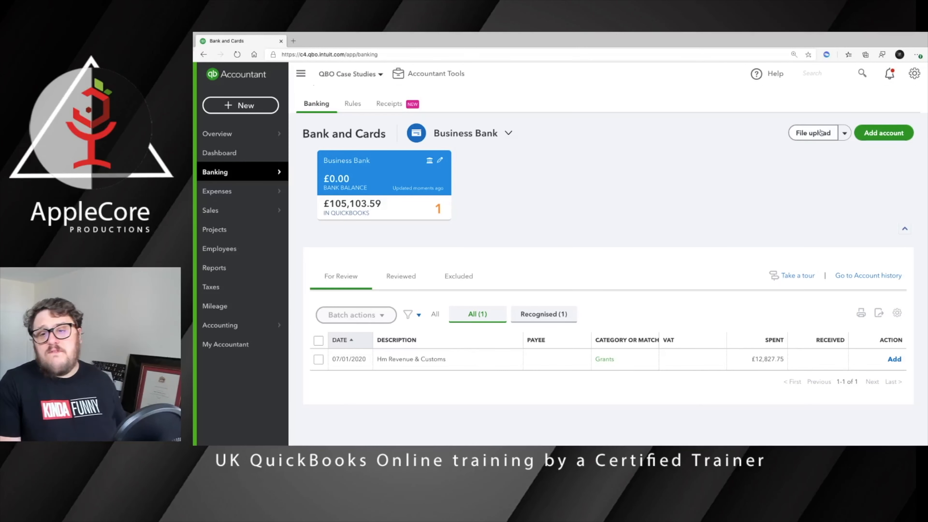
{"action": "left_click", "coordinate": [884, 133]}
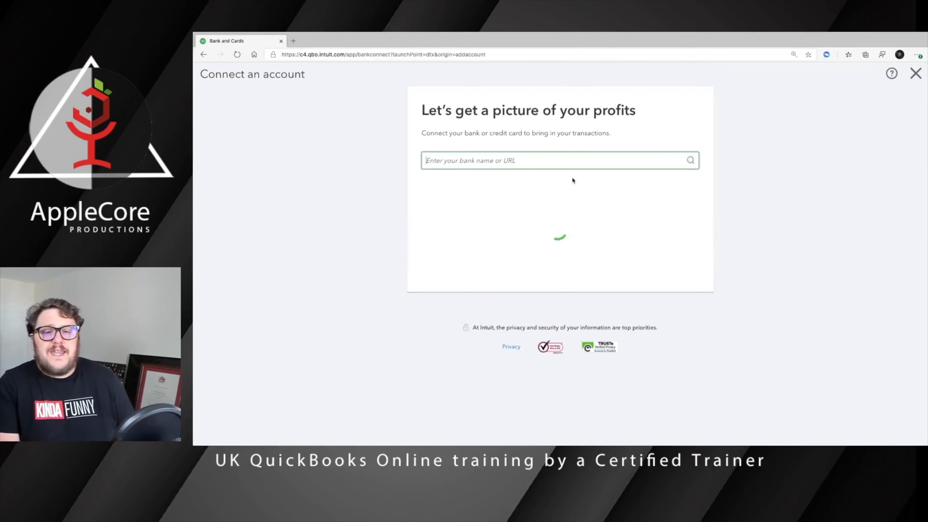
{"action": "type", "text": "nat"}
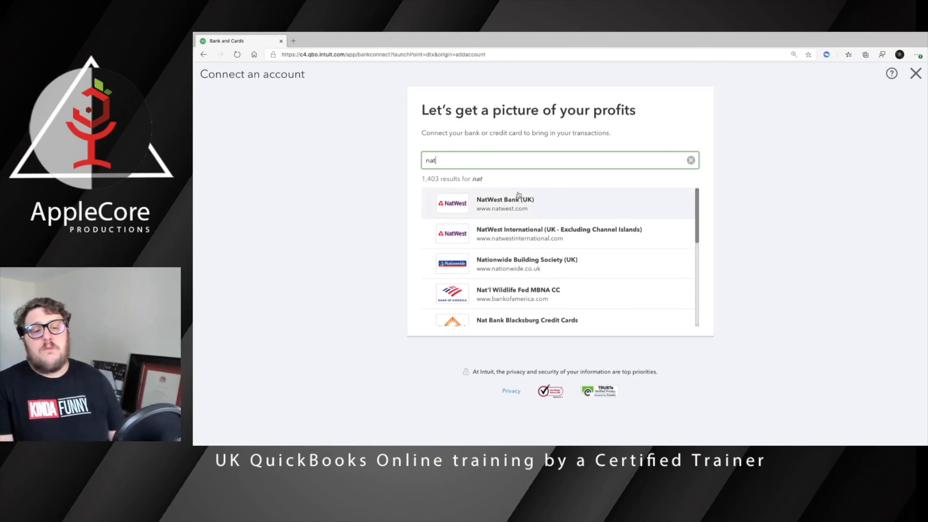
{"action": "left_click", "coordinate": [915, 73]}
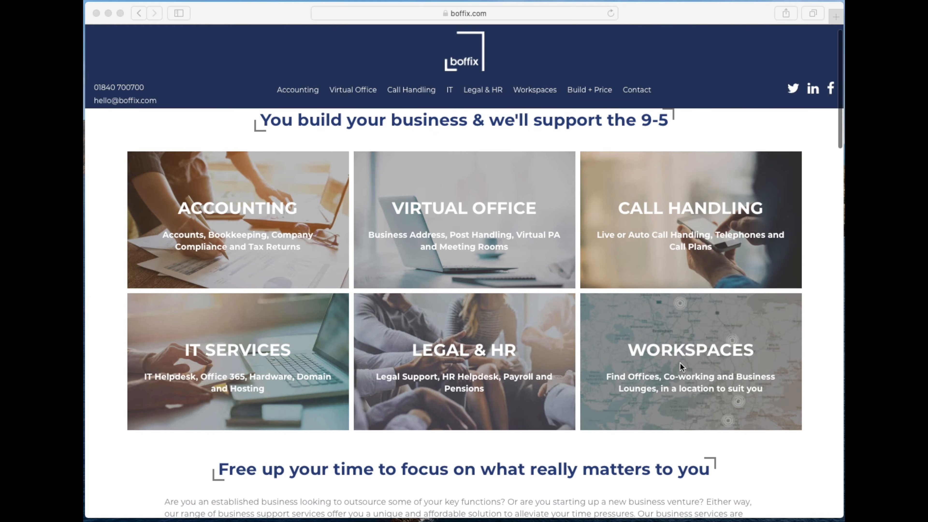
Price a package: Year End Accounts 5 to 35 transactions, 2 employees, turnover up to £50K, company formation.
{"action": "scroll", "coordinate": [680, 362], "scroll_direction": "down", "scroll_amount": 10}
{"action": "scroll", "coordinate": [680, 363], "scroll_direction": "down", "scroll_amount": 4}
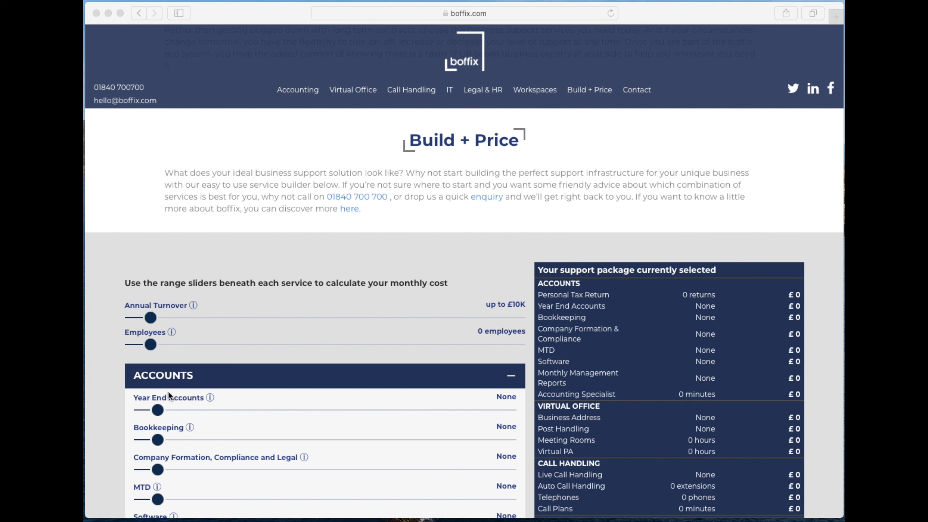
{"action": "left_click_drag", "start_coordinate": [158, 409], "coordinate": [211, 409]}
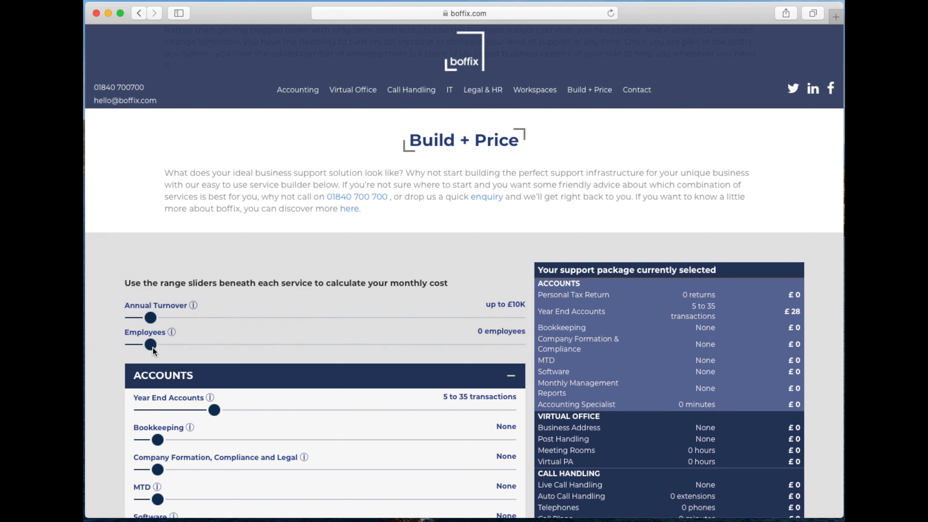
{"action": "left_click_drag", "start_coordinate": [153, 348], "coordinate": [204, 350]}
{"action": "left_click_drag", "start_coordinate": [151, 318], "coordinate": [251, 323]}
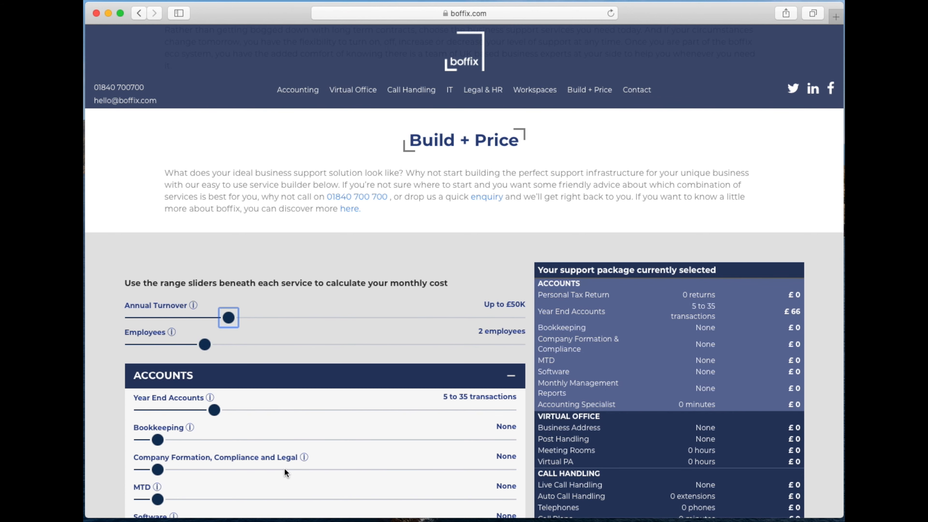
{"action": "scroll", "coordinate": [284, 468], "scroll_direction": "down", "scroll_amount": 3}
{"action": "left_click", "coordinate": [248, 419]}
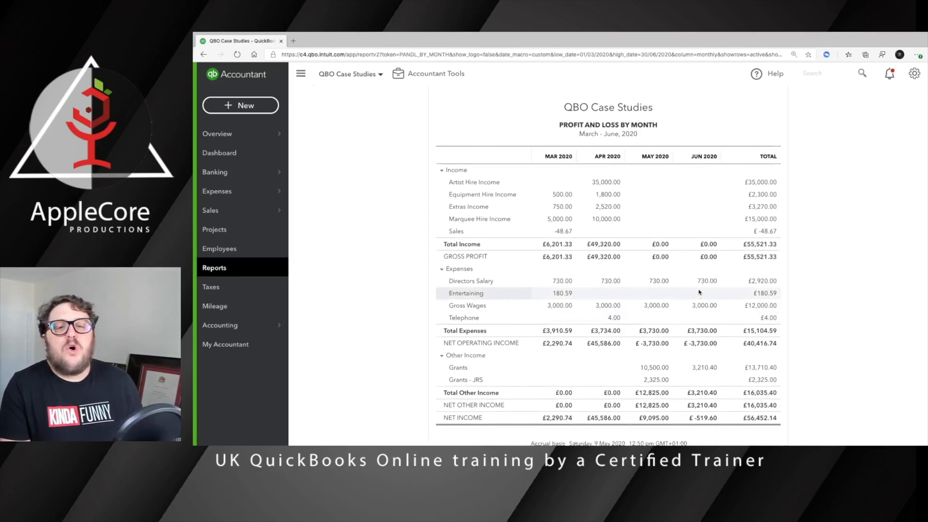
{"action": "scroll", "coordinate": [699, 291], "scroll_direction": "down", "scroll_amount": 1}
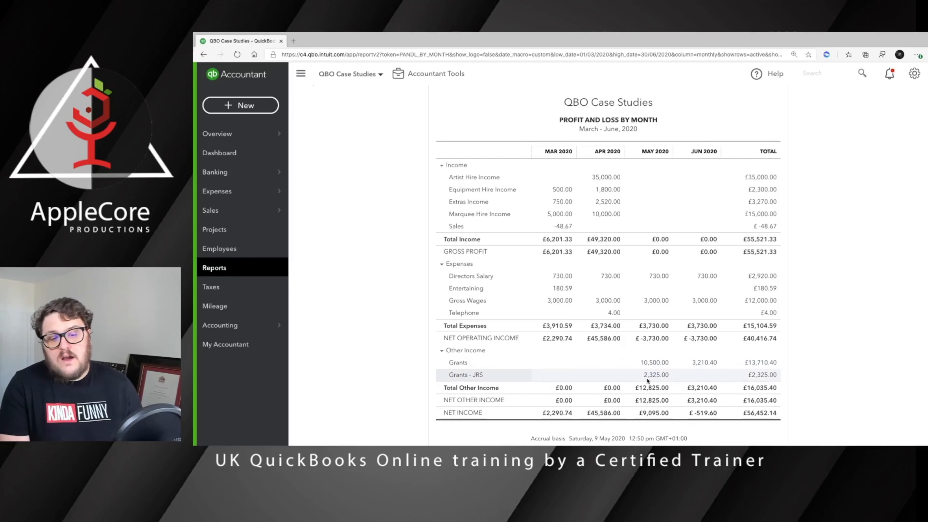
{"action": "scroll", "coordinate": [663, 378], "scroll_direction": "down", "scroll_amount": 1}
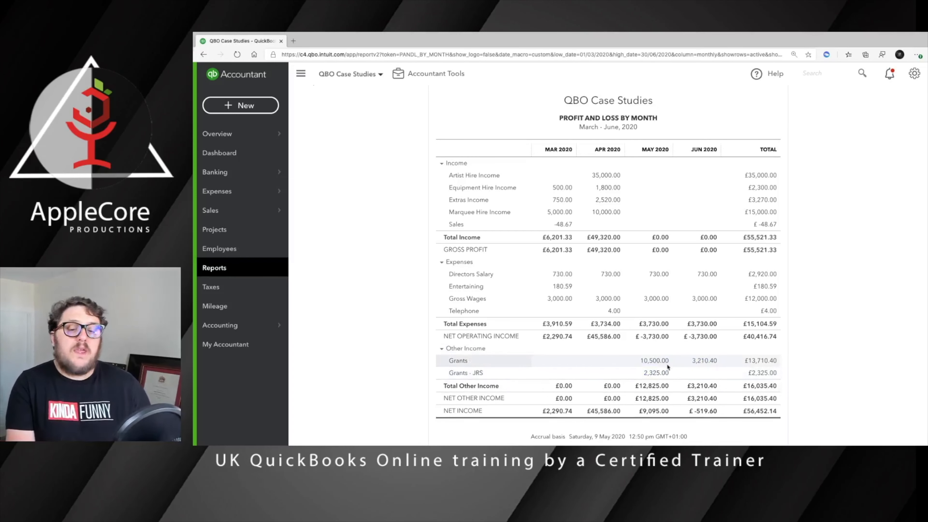